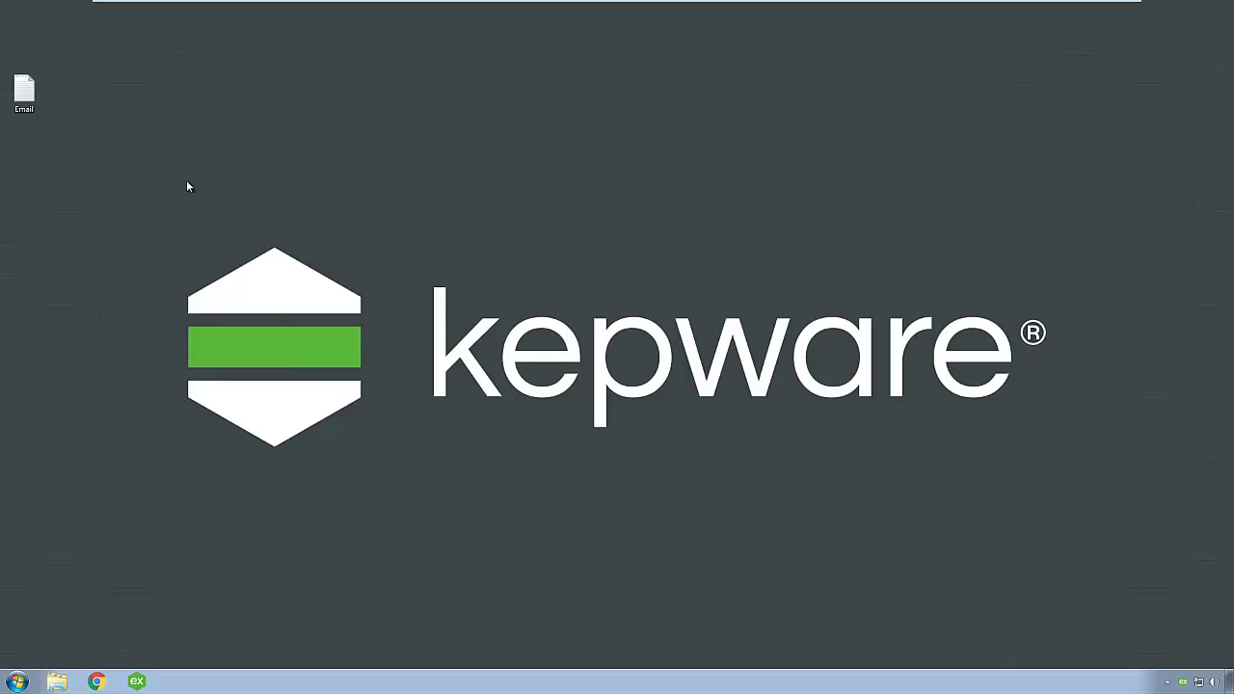
Look up the Manufacturing Suite and IoT Gateway license numbers in the Email file
{"action": "double_click", "coordinate": [8, 90]}
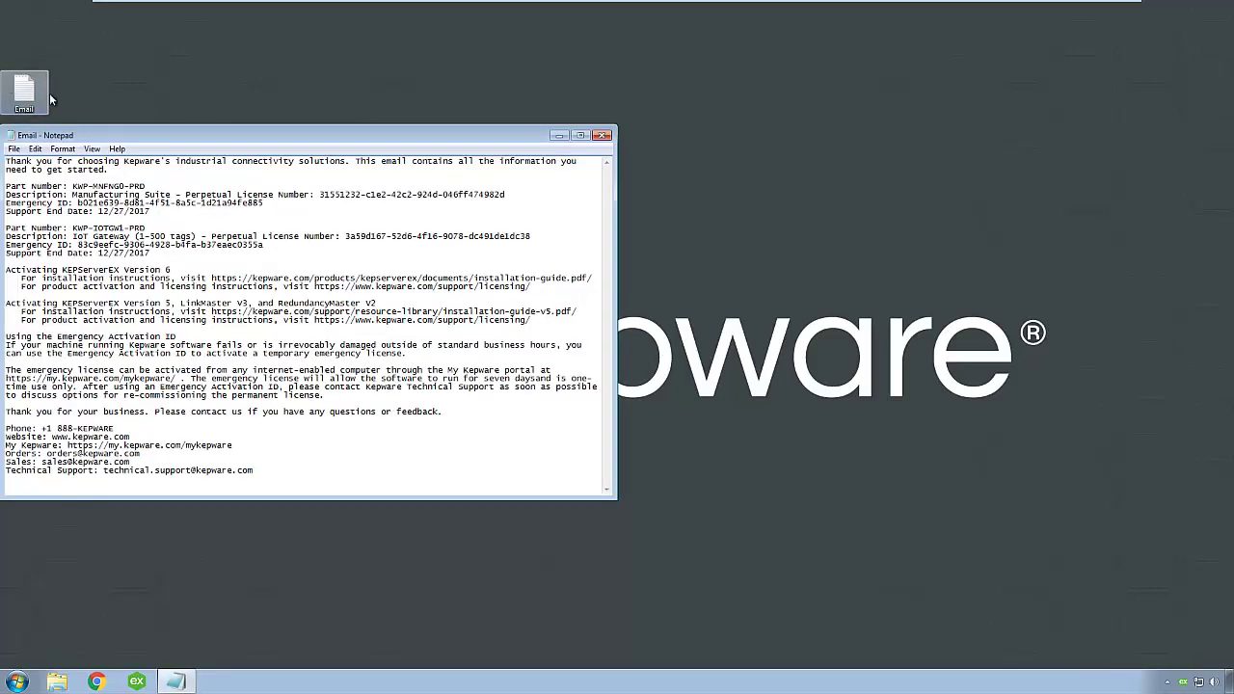
{"action": "left_click_drag", "start_coordinate": [318, 194], "coordinate": [516, 193]}
{"action": "left_click_drag", "start_coordinate": [538, 234], "coordinate": [344, 235]}
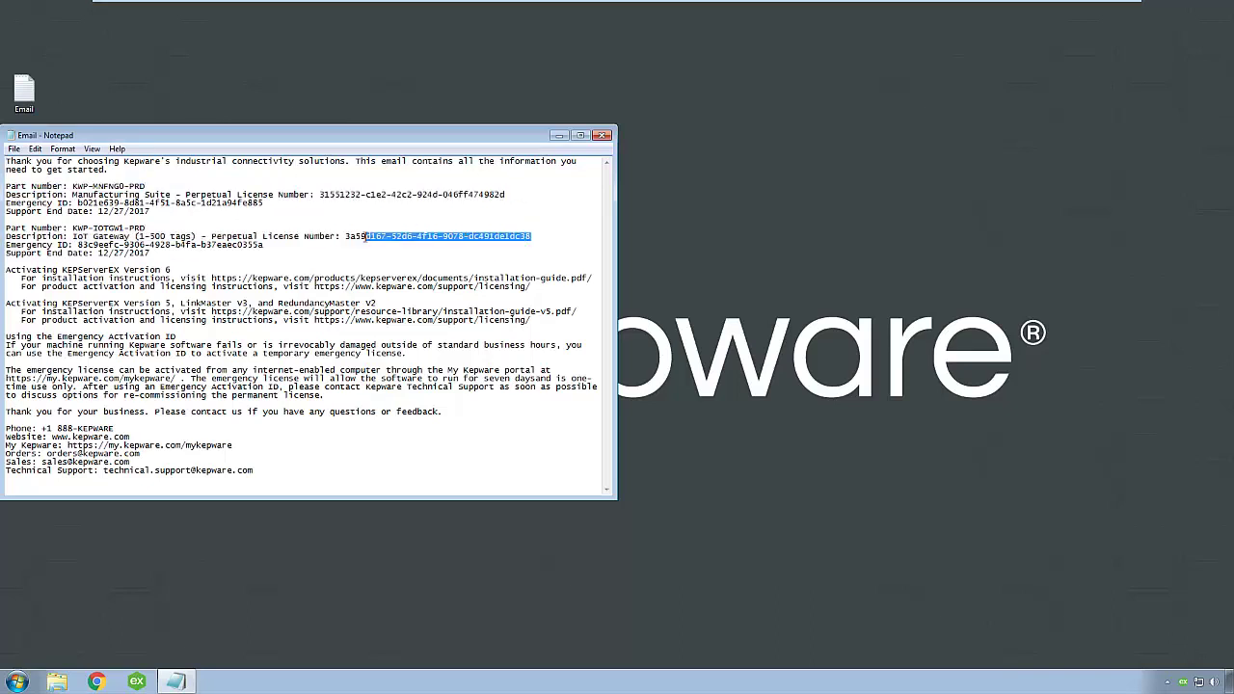
{"action": "left_click", "coordinate": [601, 135]}
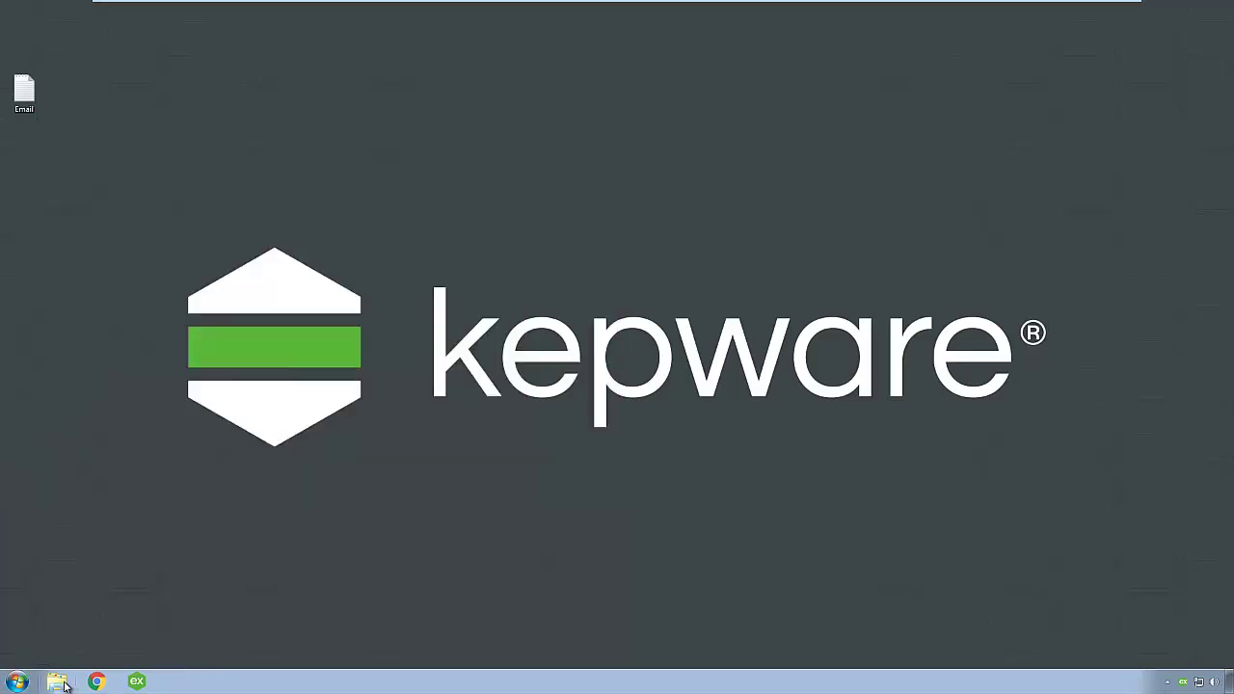
Copy the Email desktop file onto the MemStick (E:) drive, then close Explorer
{"action": "left_click", "coordinate": [62, 684]}
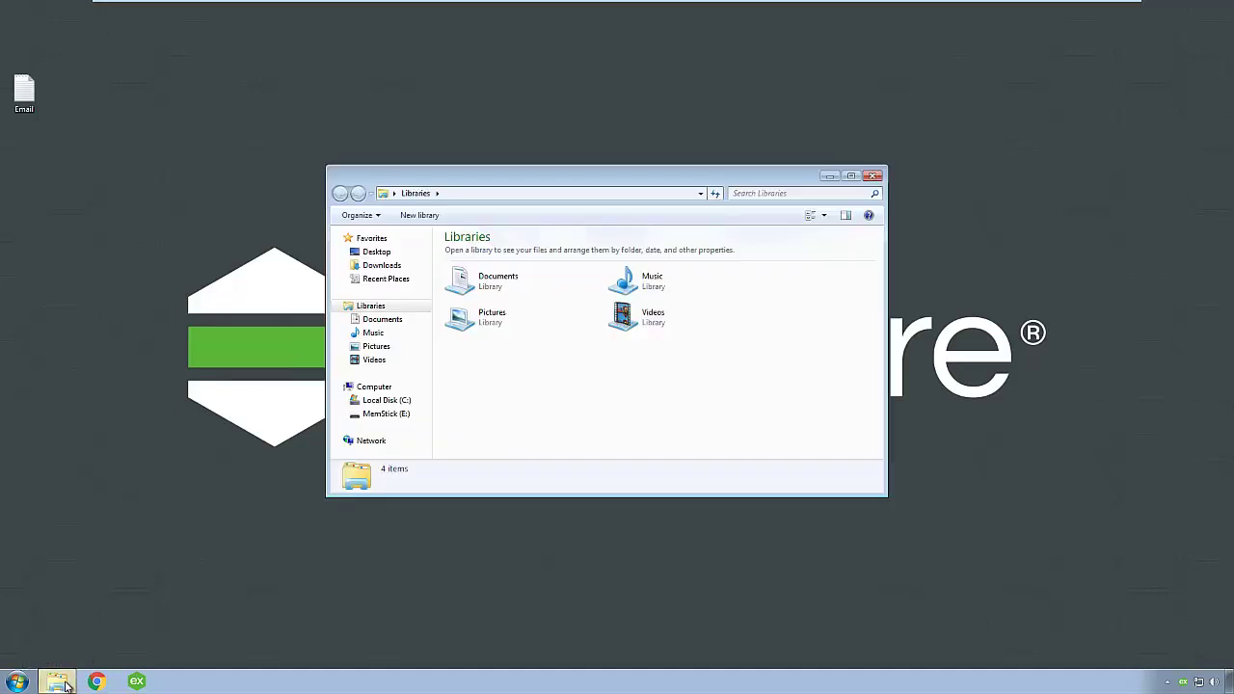
{"action": "left_click", "coordinate": [384, 414]}
{"action": "left_click_drag", "start_coordinate": [39, 106], "coordinate": [526, 308]}
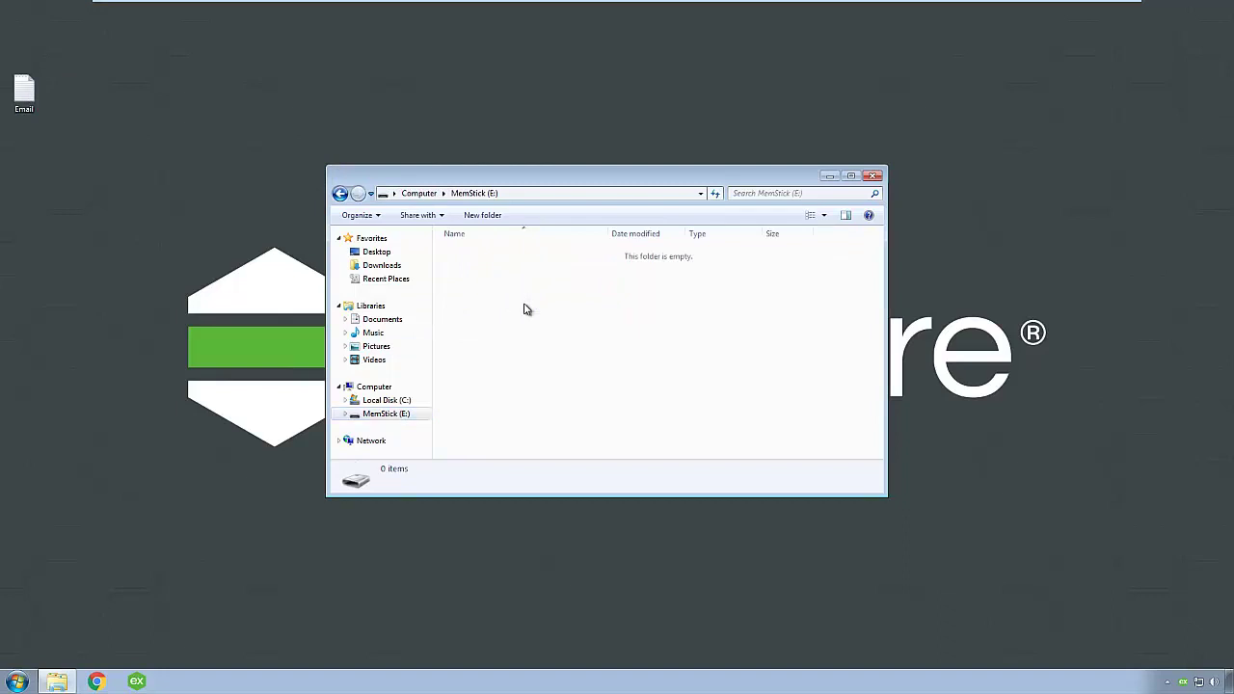
{"action": "left_click", "coordinate": [873, 177]}
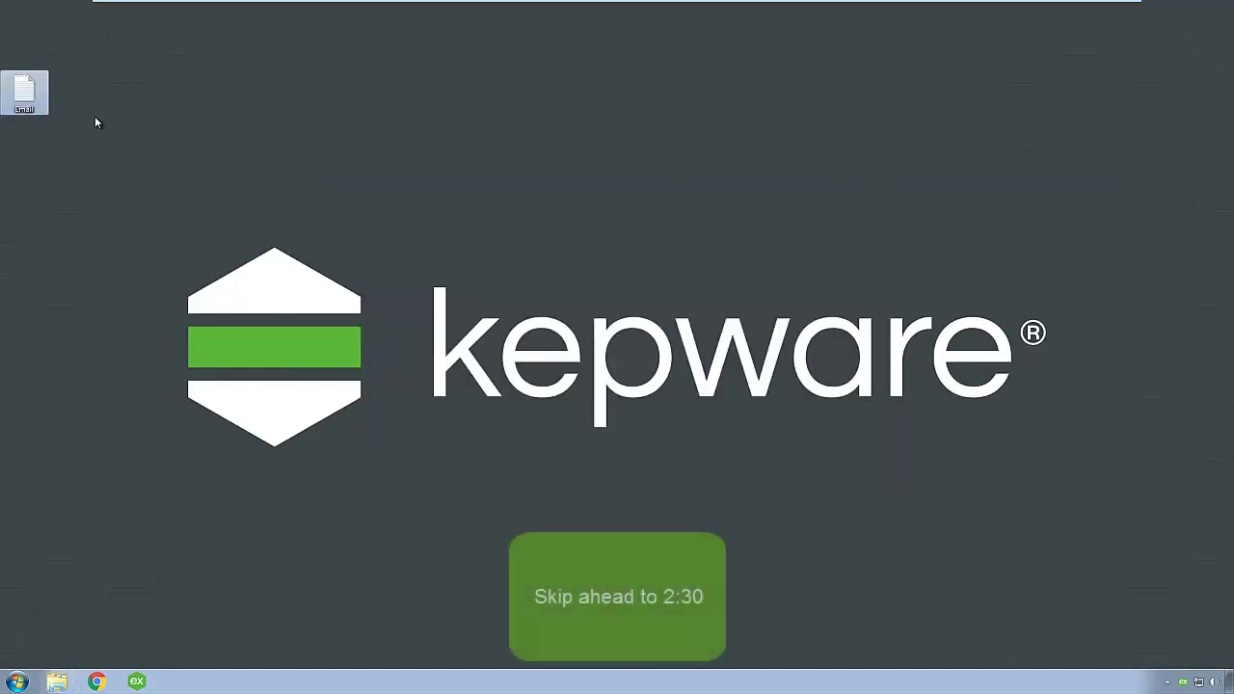
Reopen the Email file and launch the License Utility from the KEPServerEX tray icon menu
{"action": "double_click", "coordinate": [25, 96]}
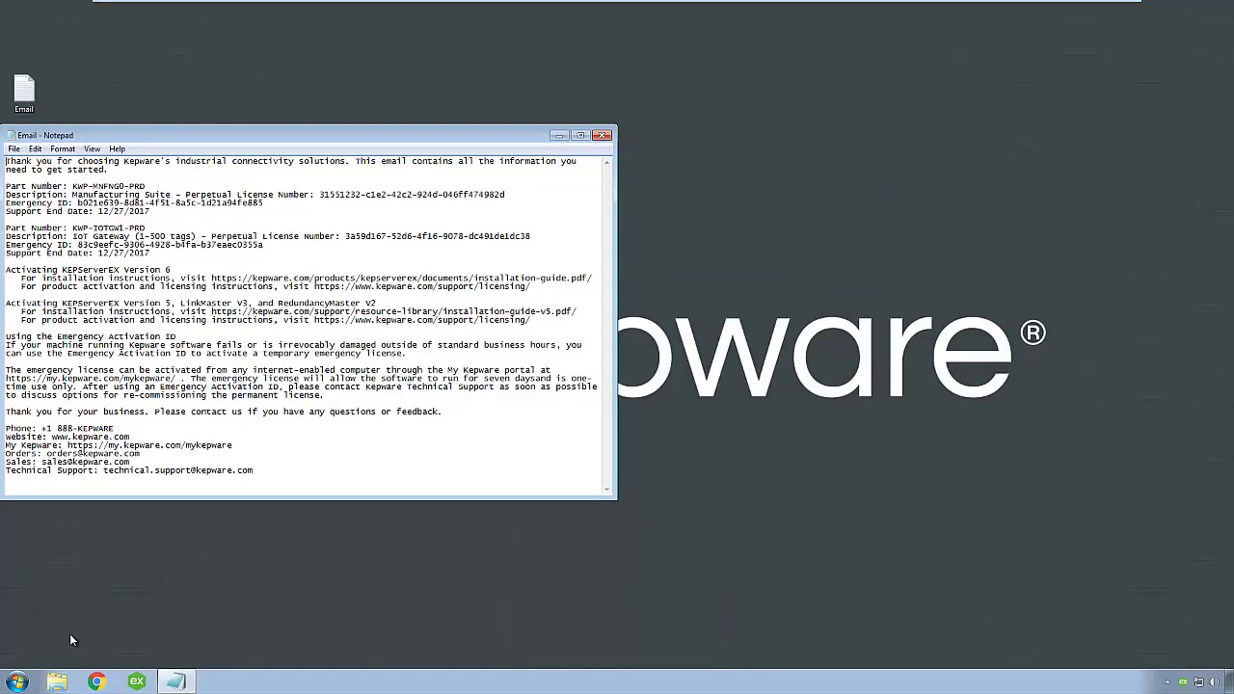
{"action": "left_click", "coordinate": [17, 683]}
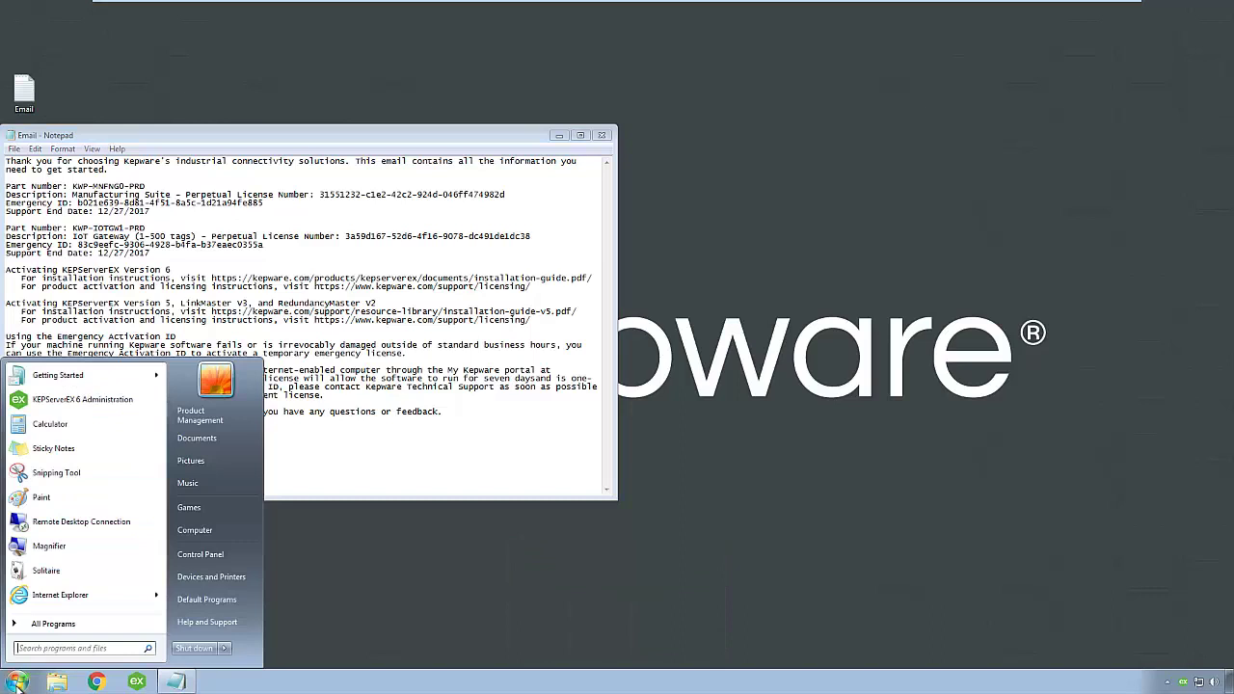
{"action": "left_click", "coordinate": [68, 630]}
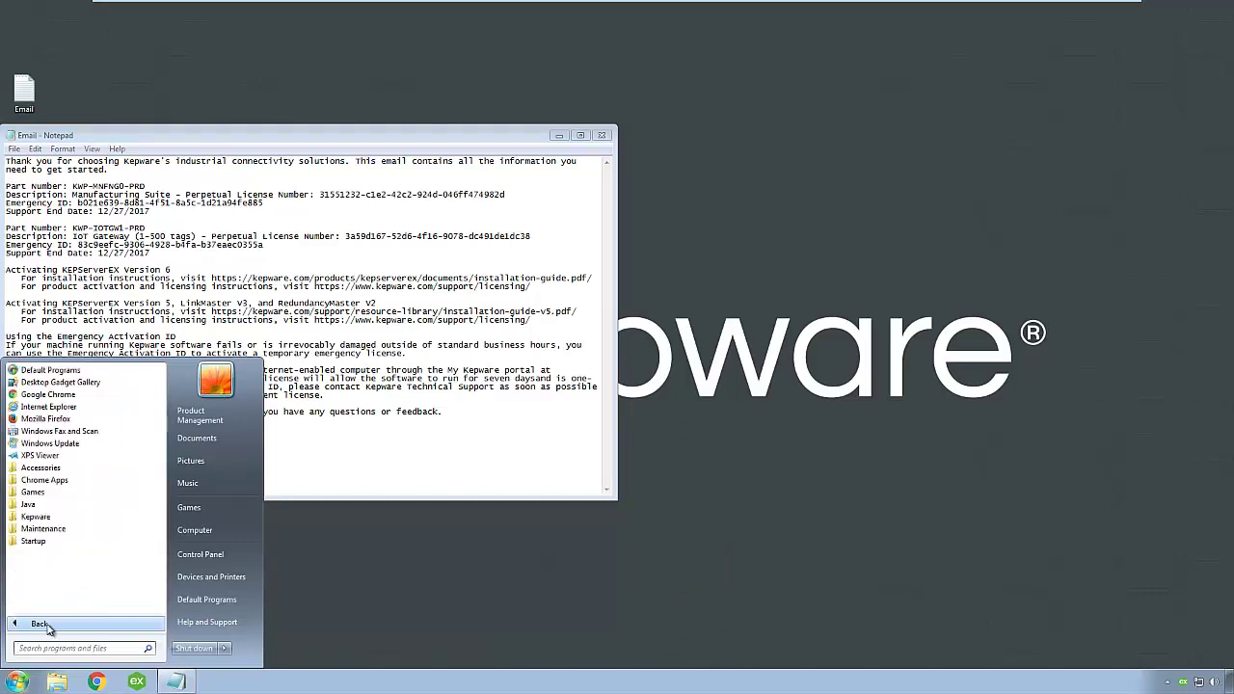
{"action": "left_click", "coordinate": [53, 516]}
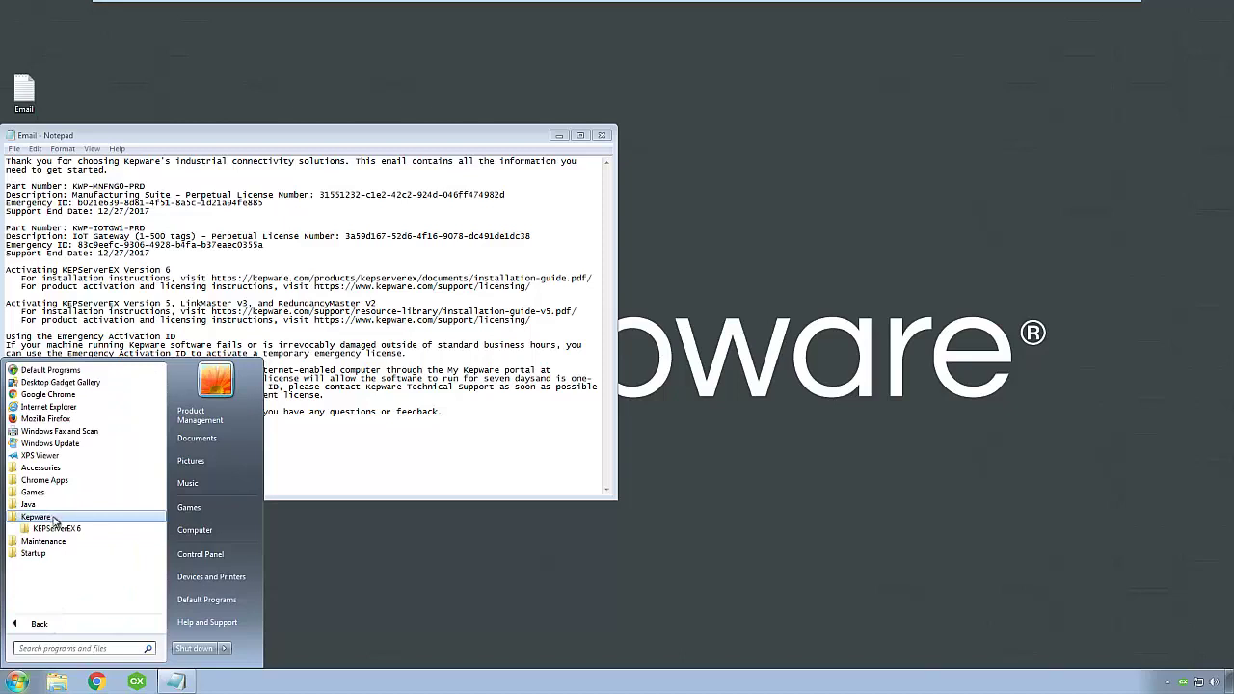
{"action": "left_click", "coordinate": [56, 530]}
{"action": "left_click", "coordinate": [58, 589]}
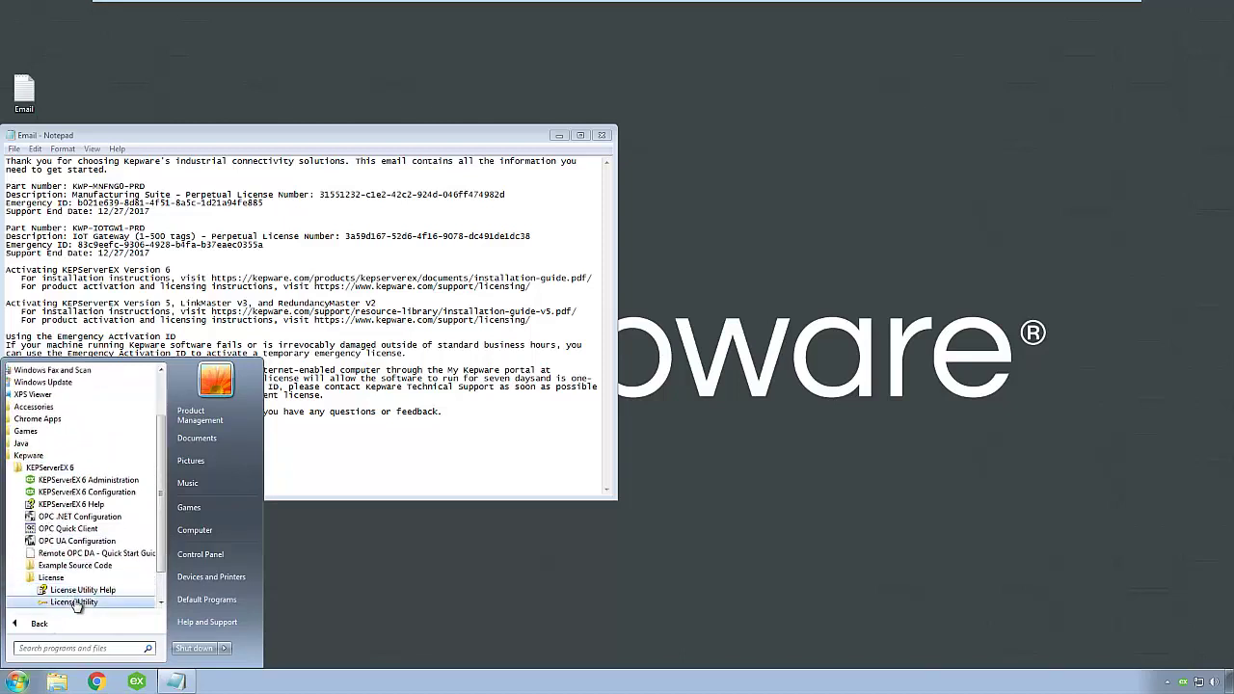
{"action": "left_click", "coordinate": [421, 586]}
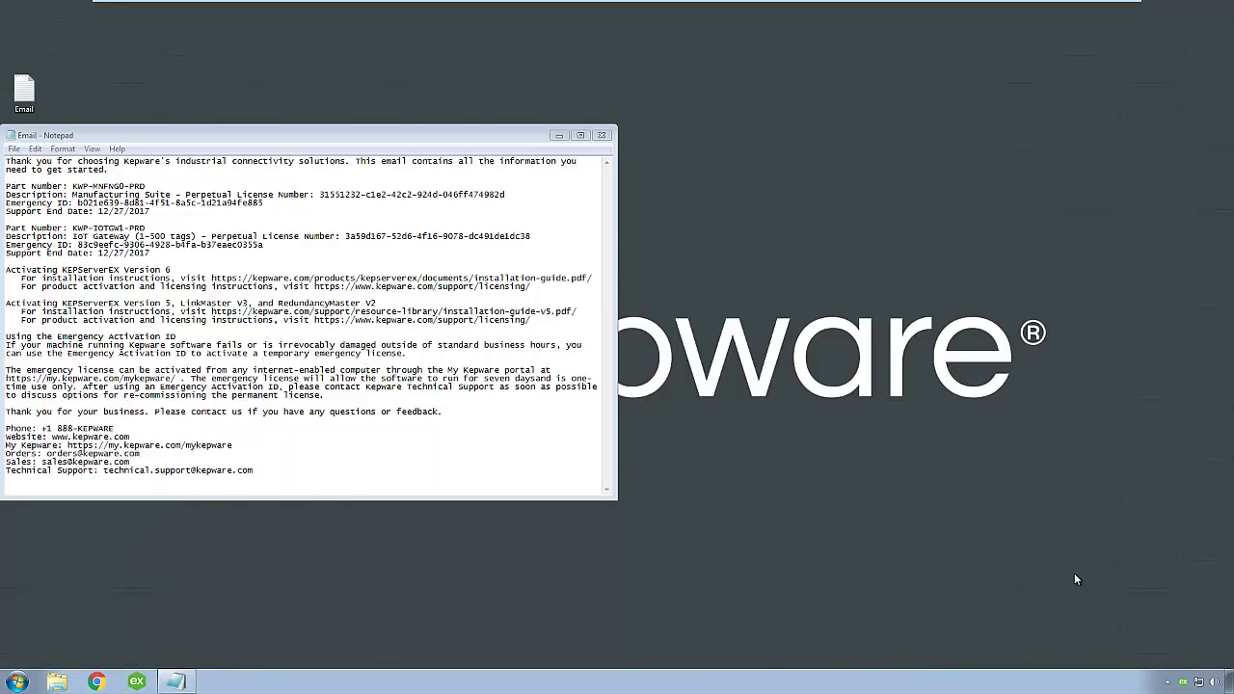
{"action": "right_click", "coordinate": [1182, 682]}
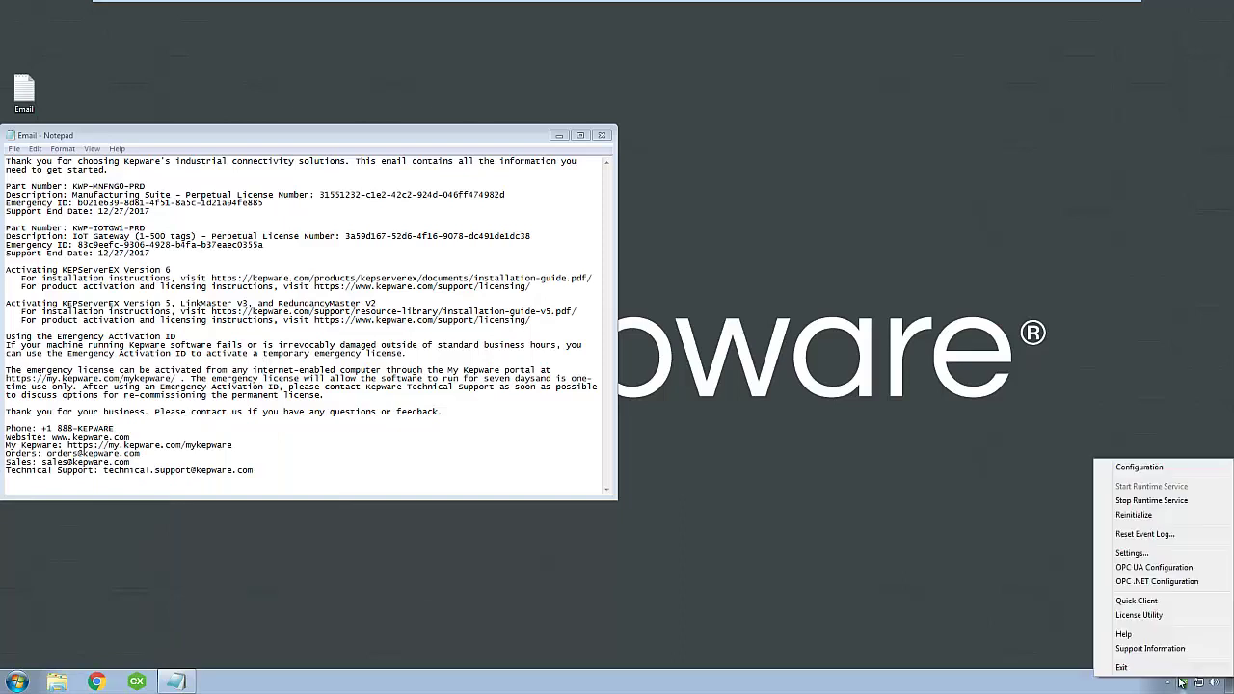
{"action": "left_click", "coordinate": [1170, 617]}
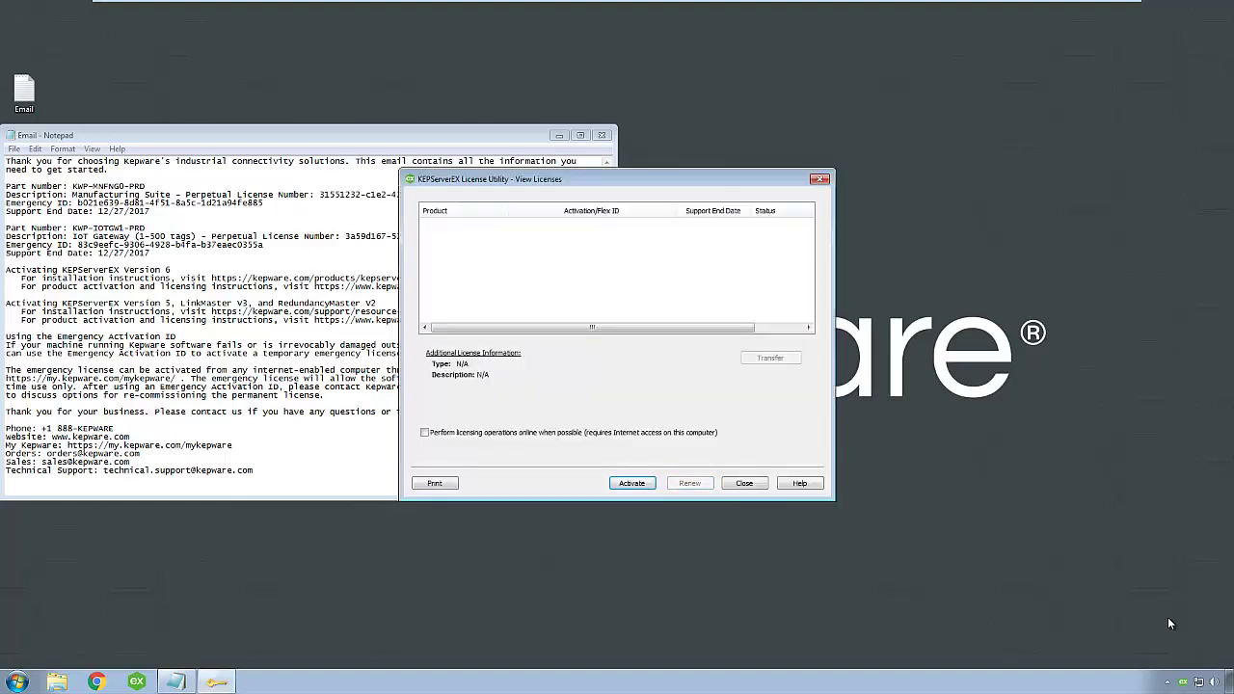
Enable online licensing and start activation using software activation IDs
{"action": "left_click", "coordinate": [424, 433]}
{"action": "left_click", "coordinate": [636, 485]}
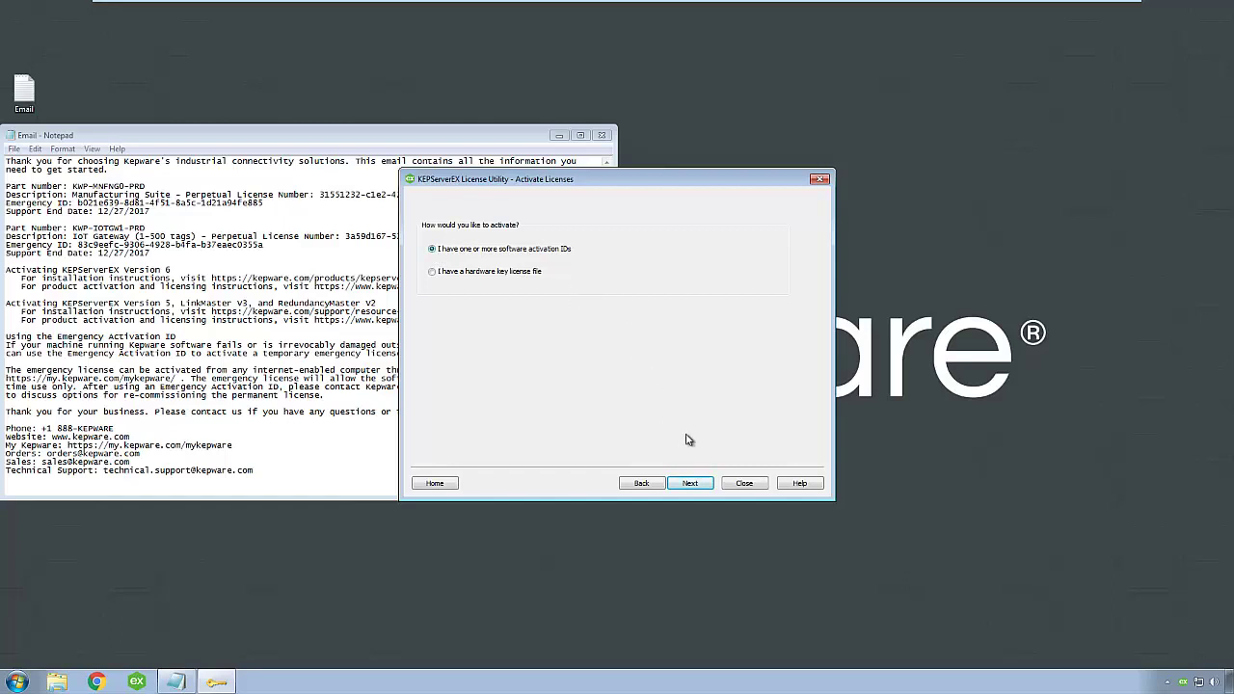
{"action": "left_click", "coordinate": [692, 483]}
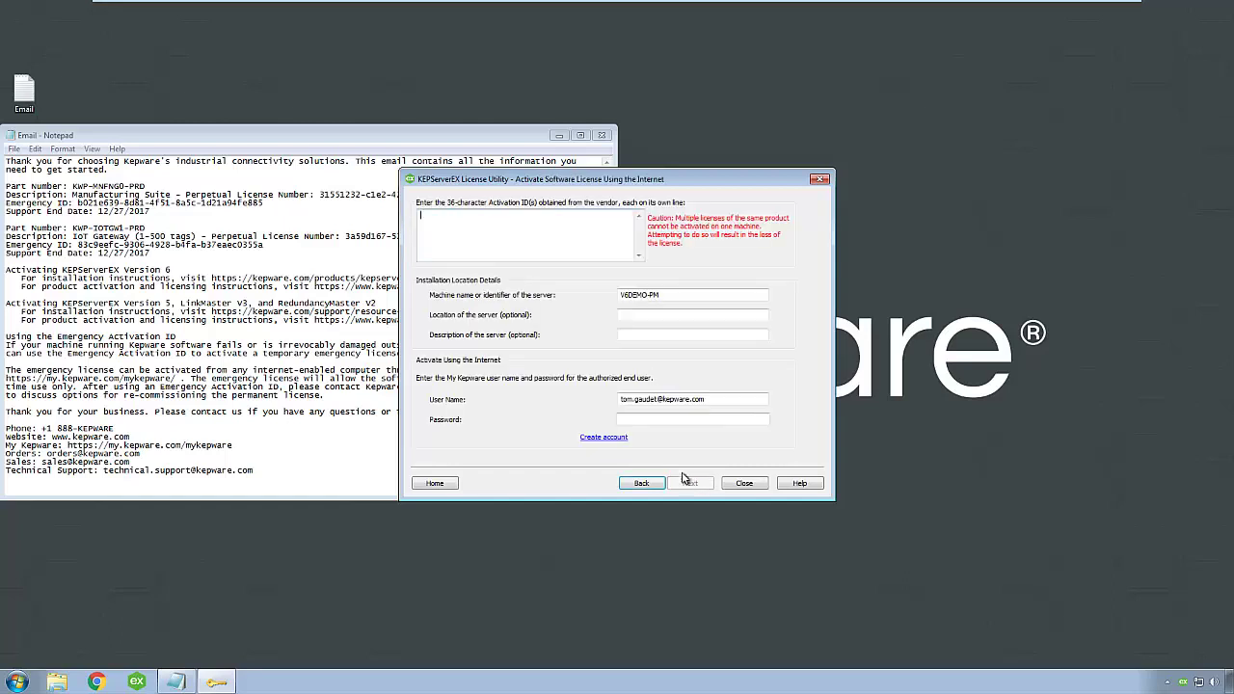
Paste the Manufacturing Suite and IoT Gateway license numbers from the email as activation IDs
{"action": "left_click", "coordinate": [339, 218]}
{"action": "left_click_drag", "start_coordinate": [318, 193], "coordinate": [514, 199]}
{"action": "key", "text": "ctrl+c"}
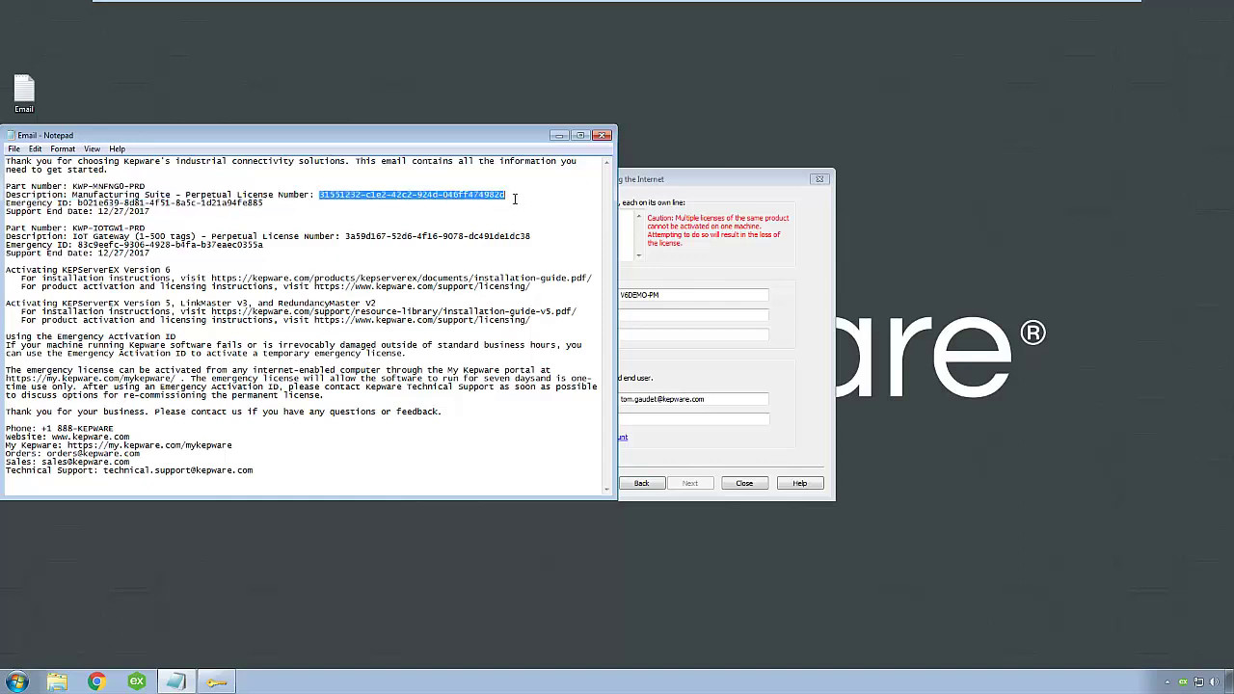
{"action": "left_click", "coordinate": [623, 232]}
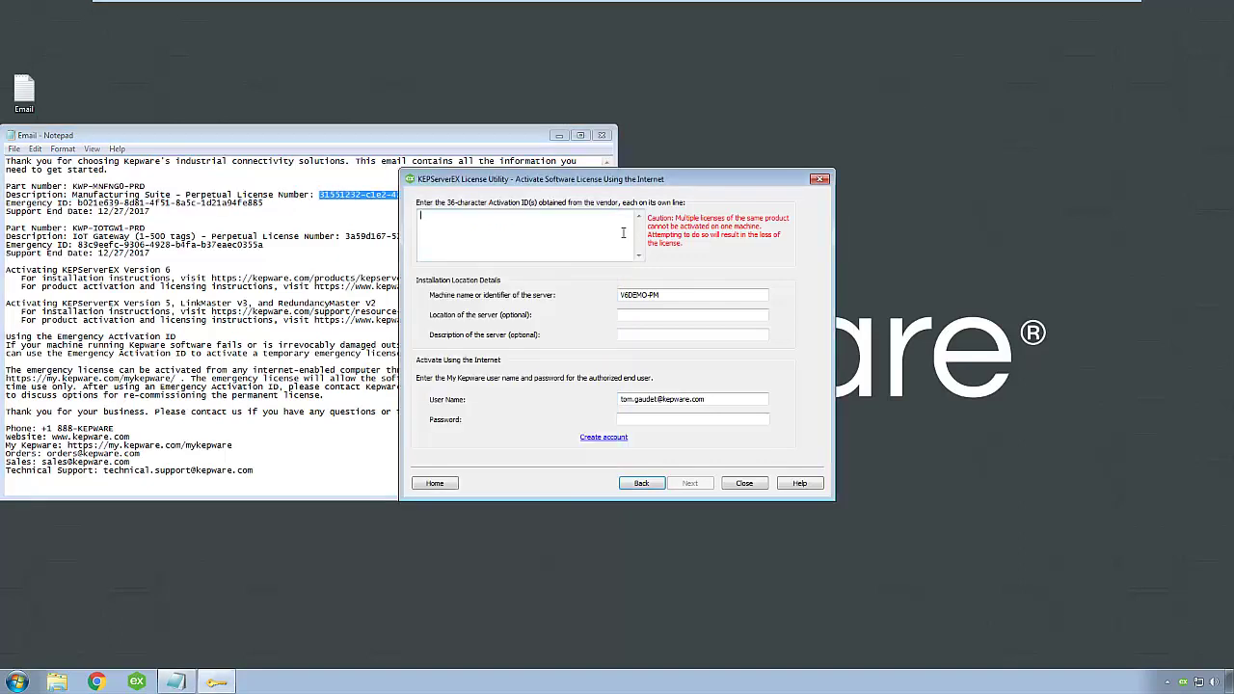
{"action": "key", "text": "ctrl+v"}
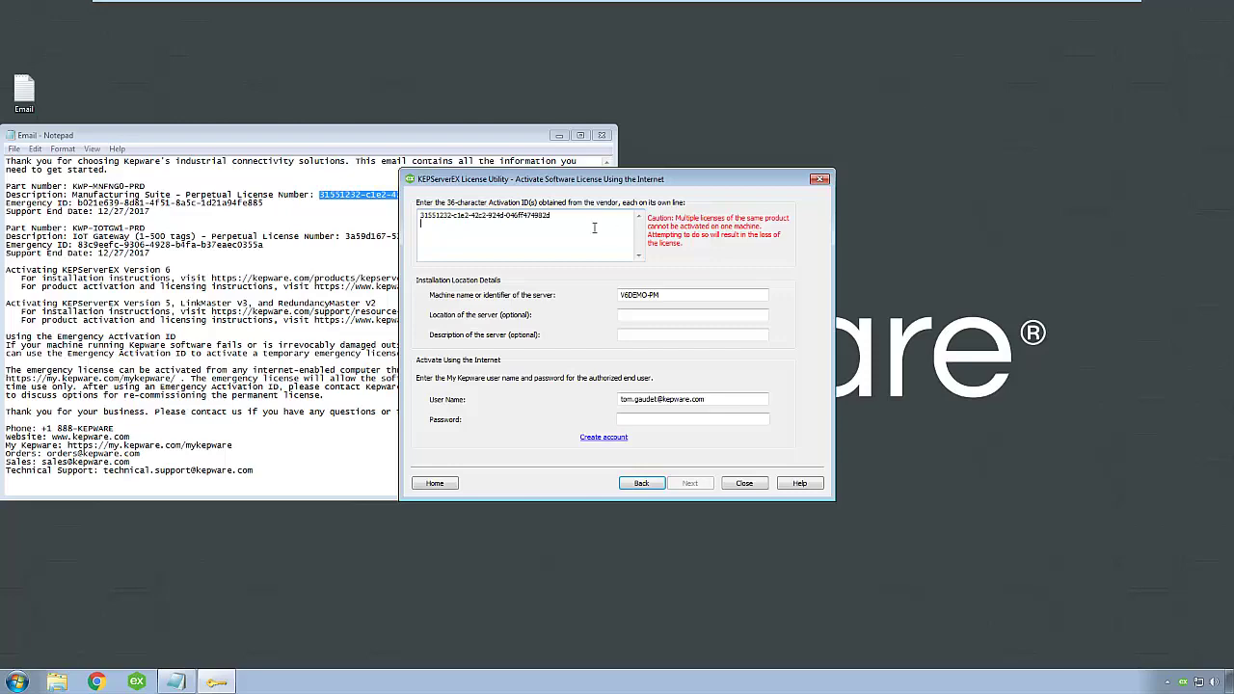
{"action": "left_click_drag", "start_coordinate": [346, 236], "coordinate": [539, 235]}
{"action": "key", "text": "ctrl+c"}
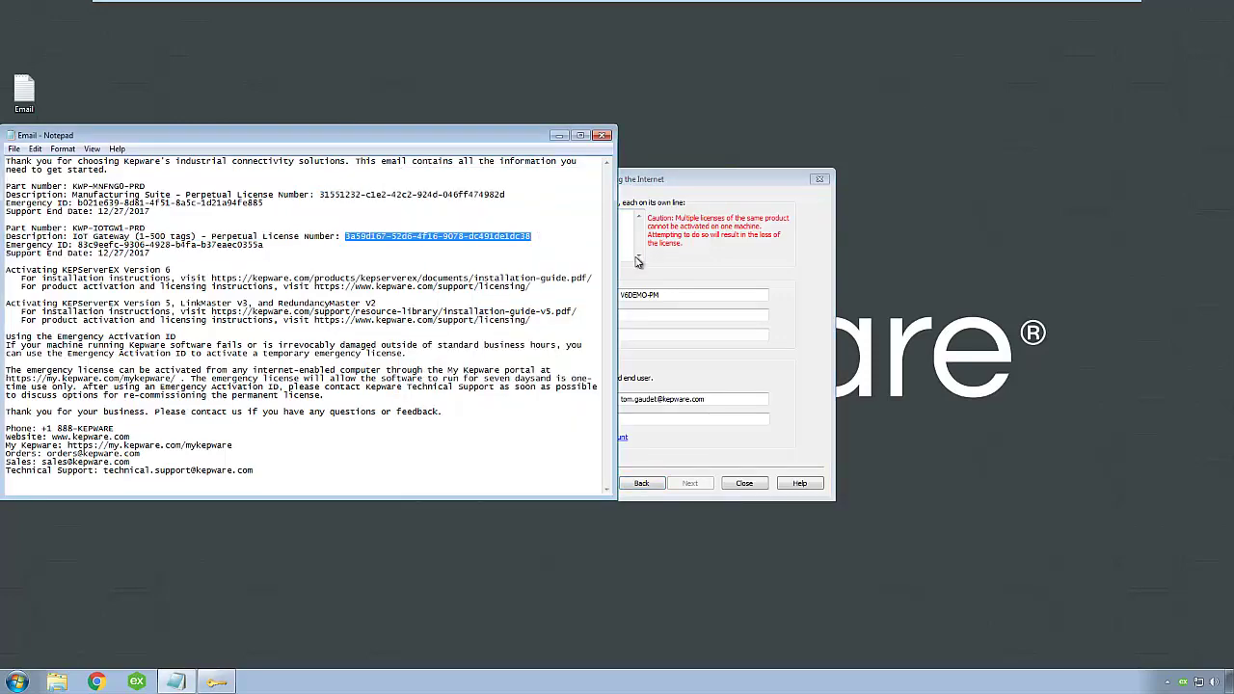
{"action": "left_click", "coordinate": [634, 253]}
{"action": "key", "text": "ctrl+v"}
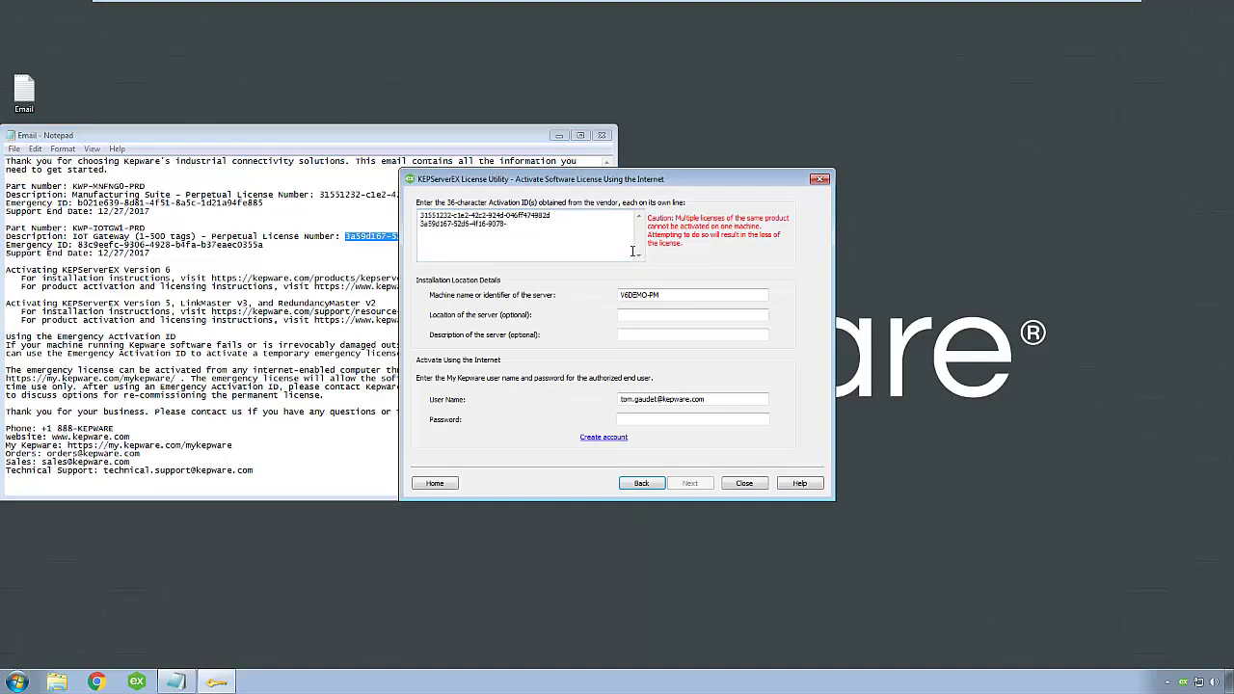
Enter location Office and description Demo, and type the account password
{"action": "left_click", "coordinate": [671, 297]}
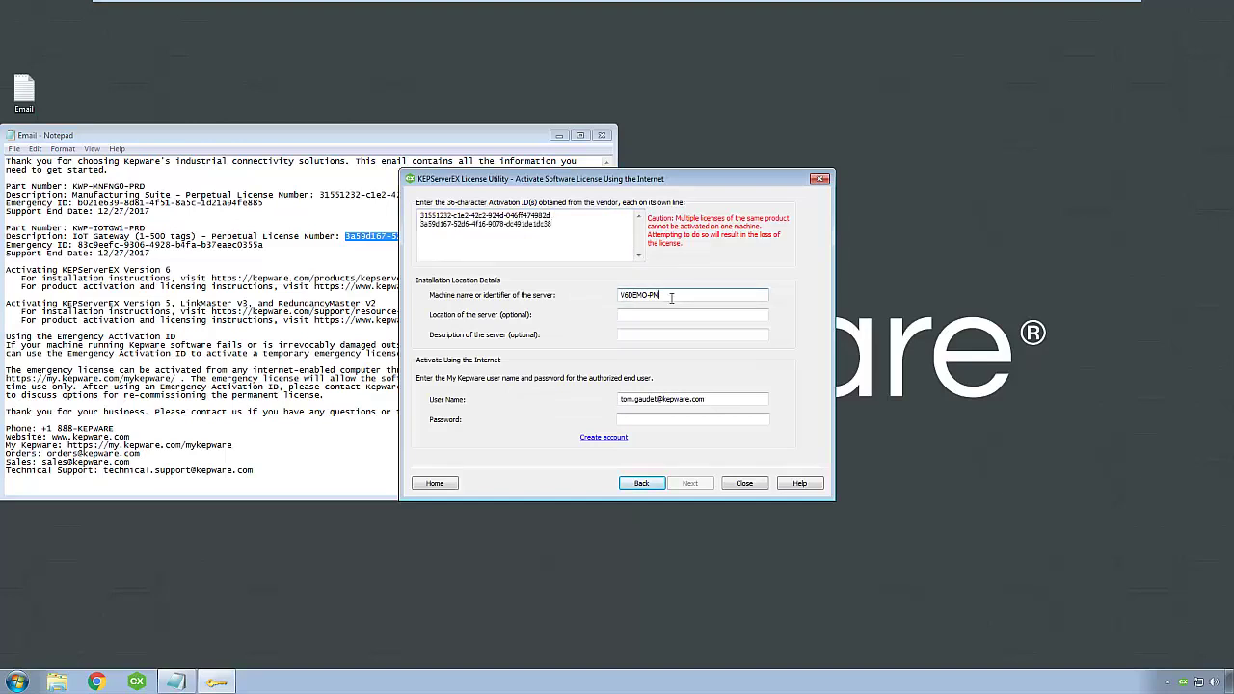
{"action": "left_click", "coordinate": [676, 311]}
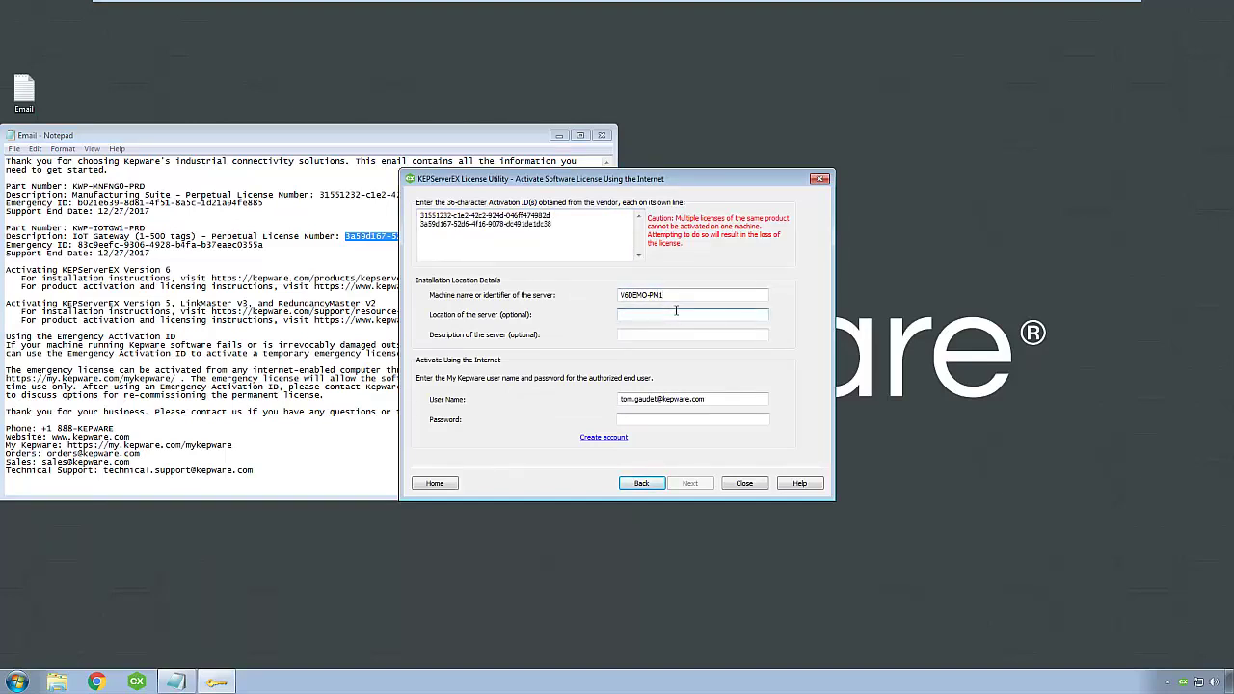
{"action": "left_click", "coordinate": [692, 334]}
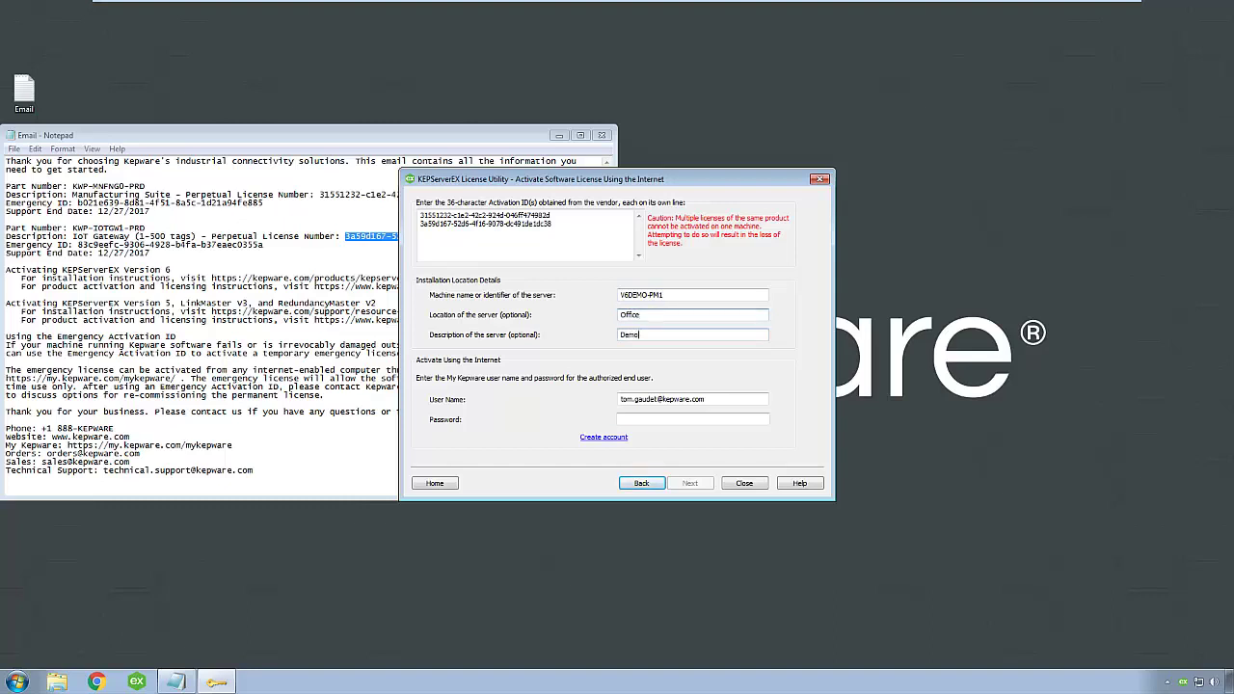
{"action": "key", "text": "Tab"}
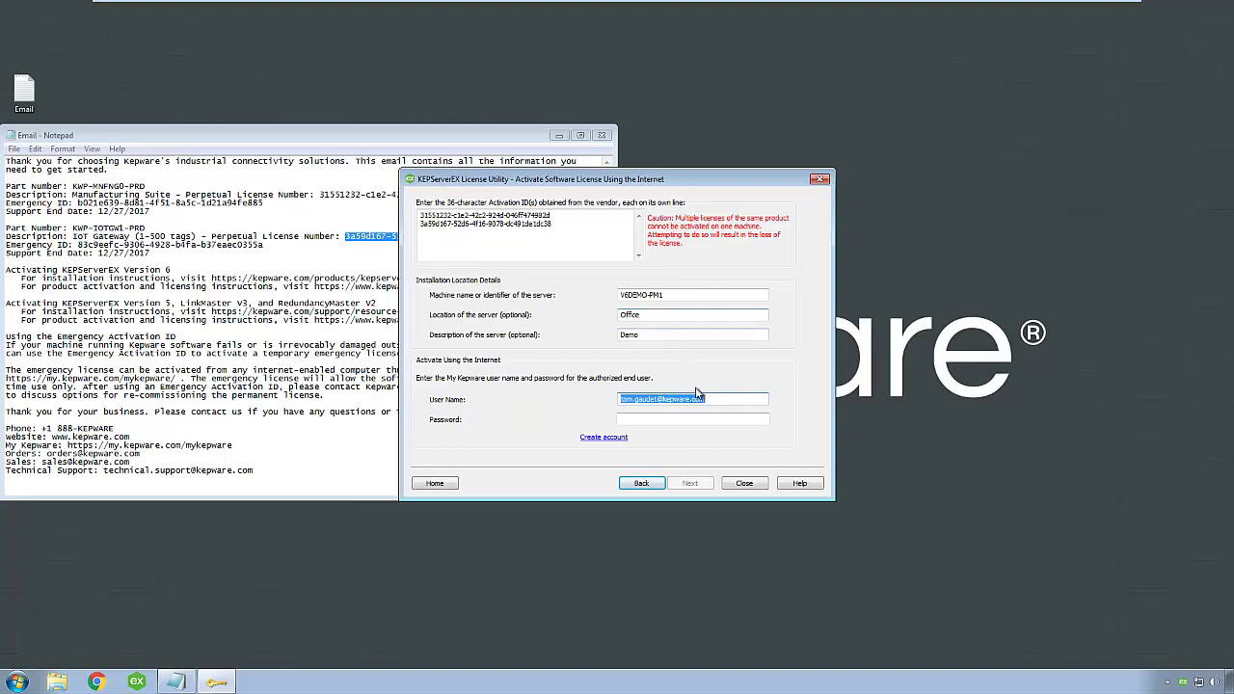
{"action": "left_click", "coordinate": [707, 420]}
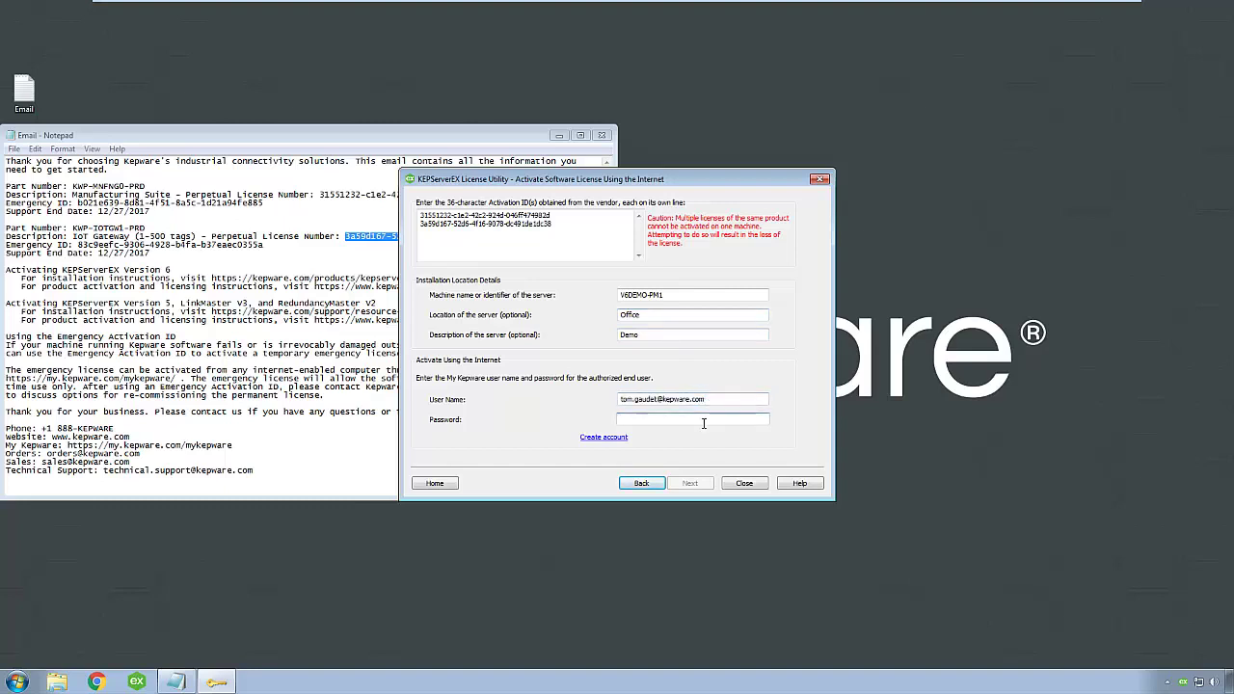
{"action": "type", "text": "****"}
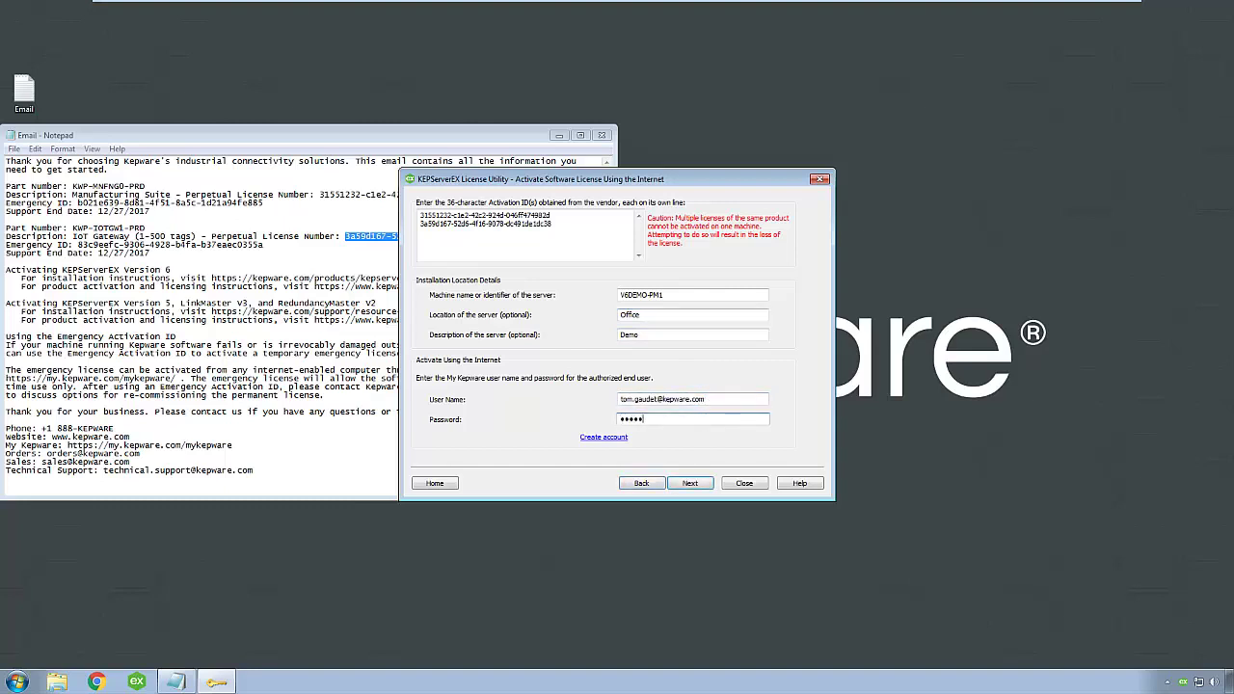
{"action": "type", "text": "*"}
Submit the online activation, see both licenses as Good, and review Manufacturing Suite's products
{"action": "left_click", "coordinate": [693, 484]}
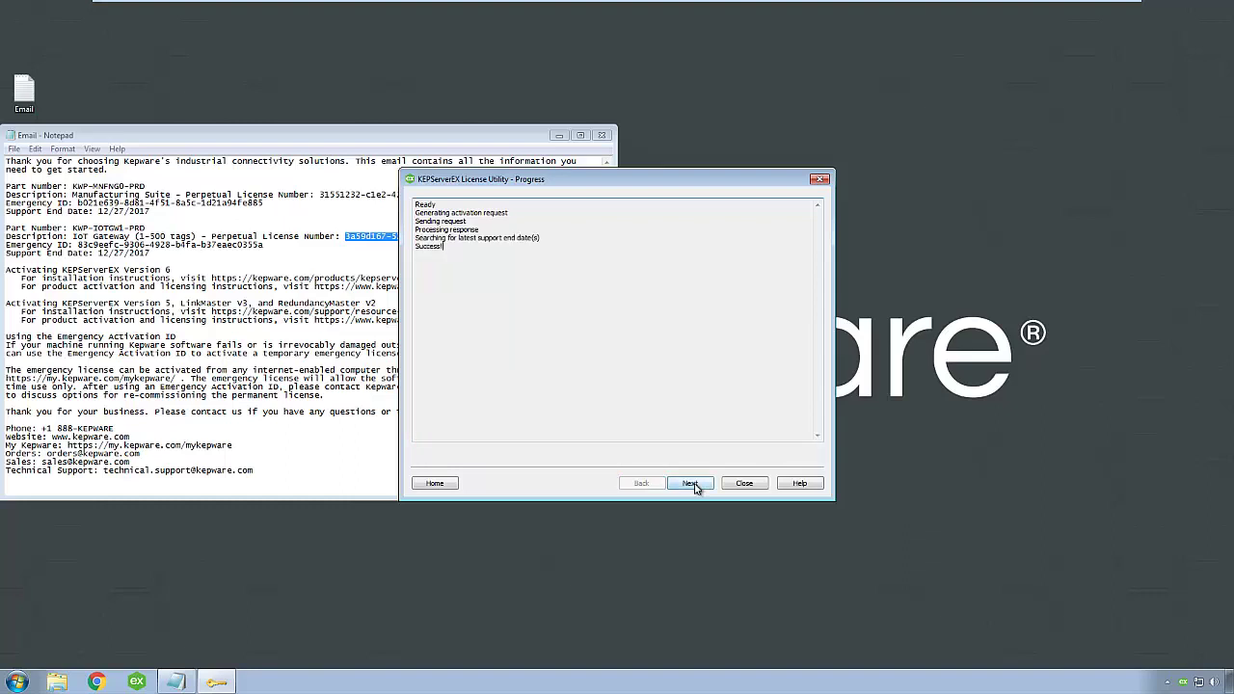
{"action": "left_click", "coordinate": [692, 484]}
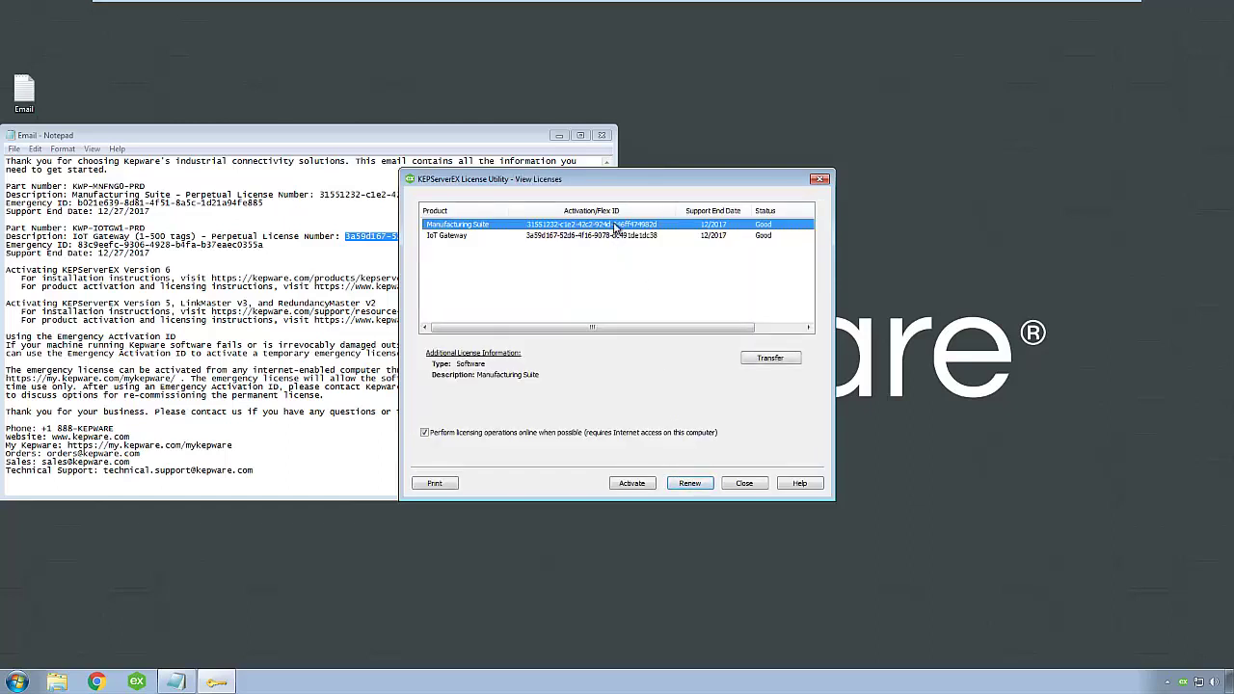
{"action": "double_click", "coordinate": [617, 225]}
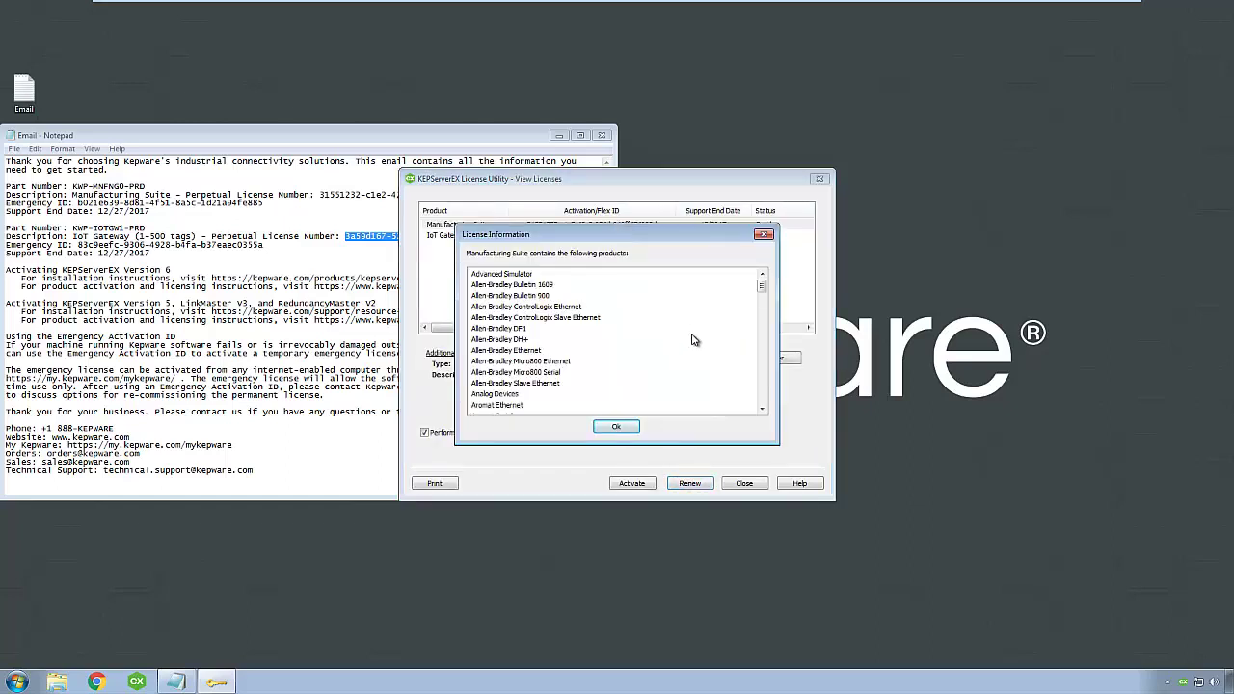
{"action": "mouse_move", "coordinate": [762, 284]}
{"action": "left_mouse_down"}
{"action": "mouse_move", "coordinate": [764, 349]}
{"action": "mouse_move", "coordinate": [744, 290]}
{"action": "left_mouse_up"}
{"action": "left_click", "coordinate": [615, 426]}
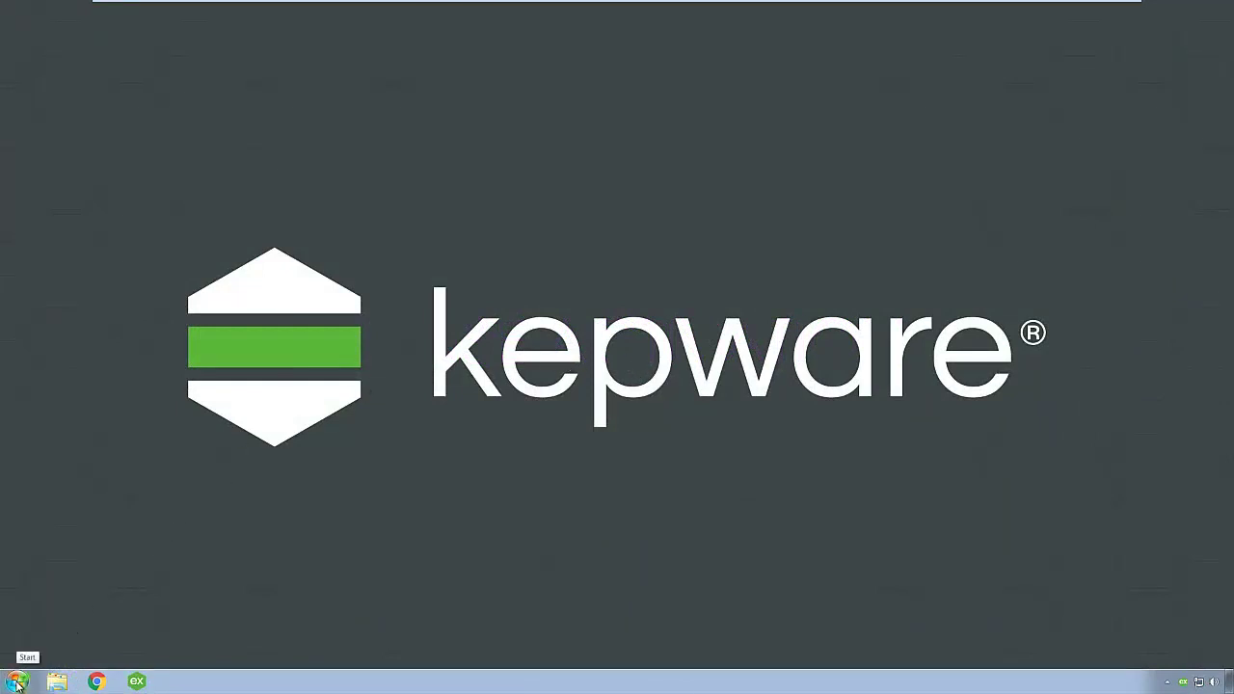
Expand Start > All Programs > Kepware > KEPServerEX 6 > License
{"action": "left_click", "coordinate": [18, 684]}
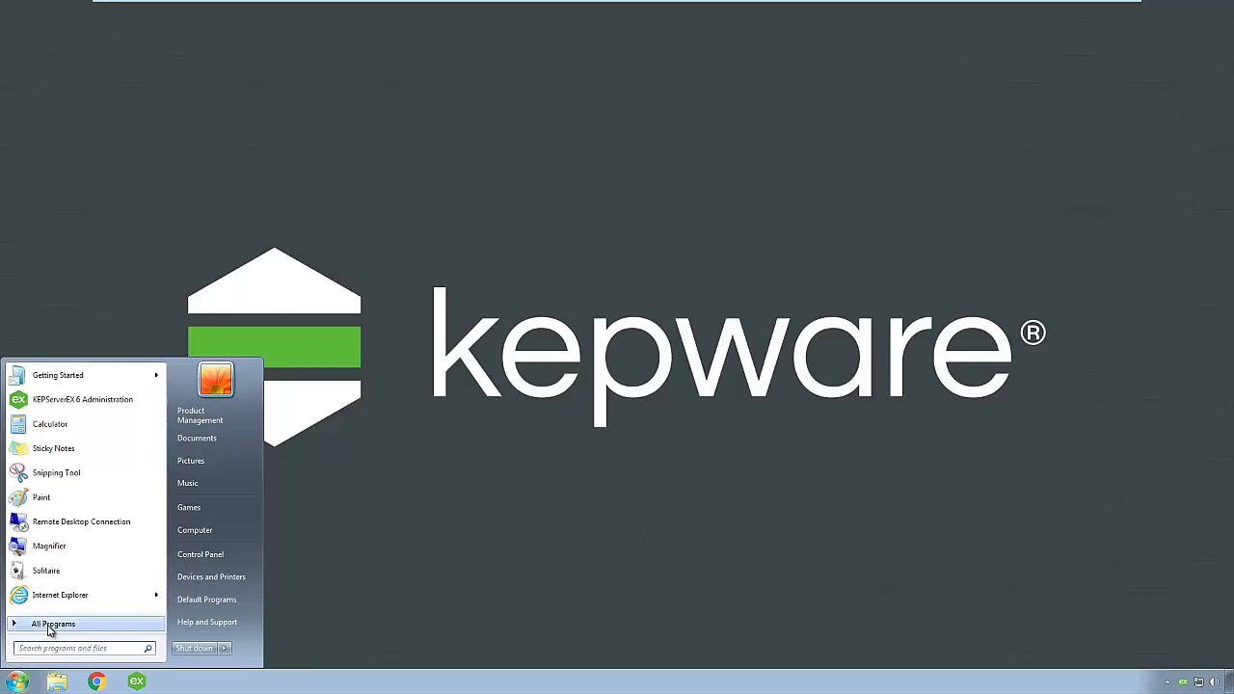
{"action": "left_click", "coordinate": [50, 628]}
{"action": "left_click", "coordinate": [45, 517]}
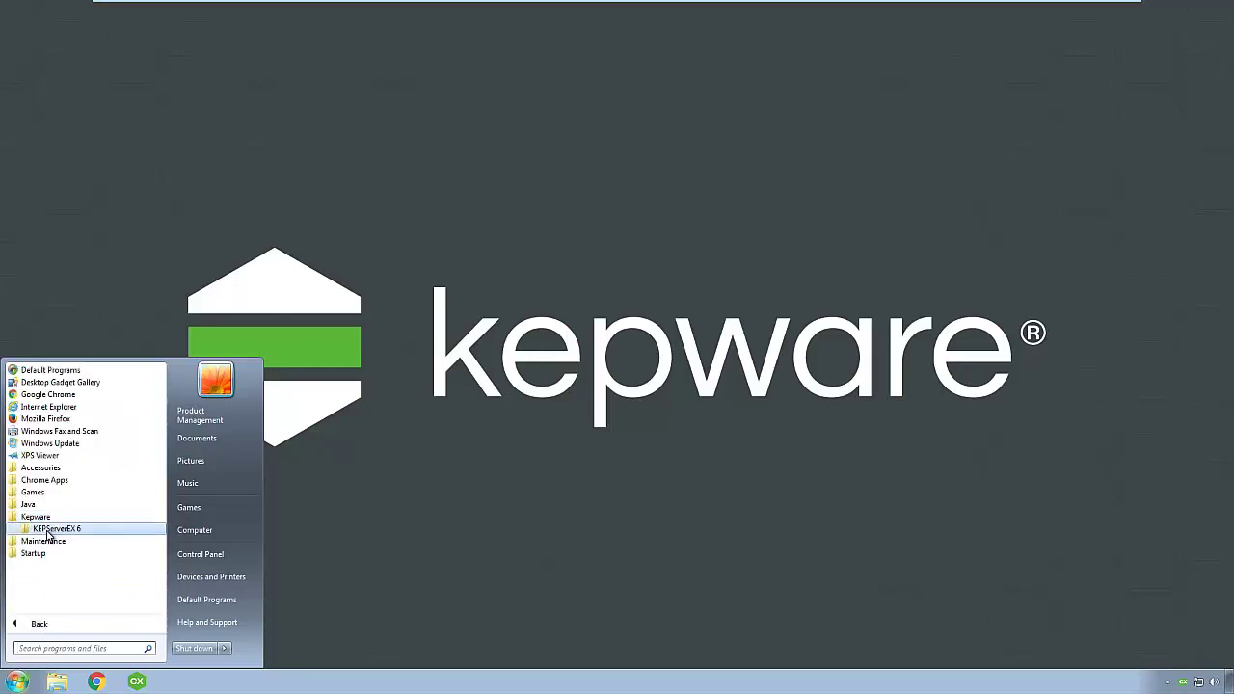
{"action": "left_click", "coordinate": [46, 531]}
{"action": "left_click", "coordinate": [71, 590]}
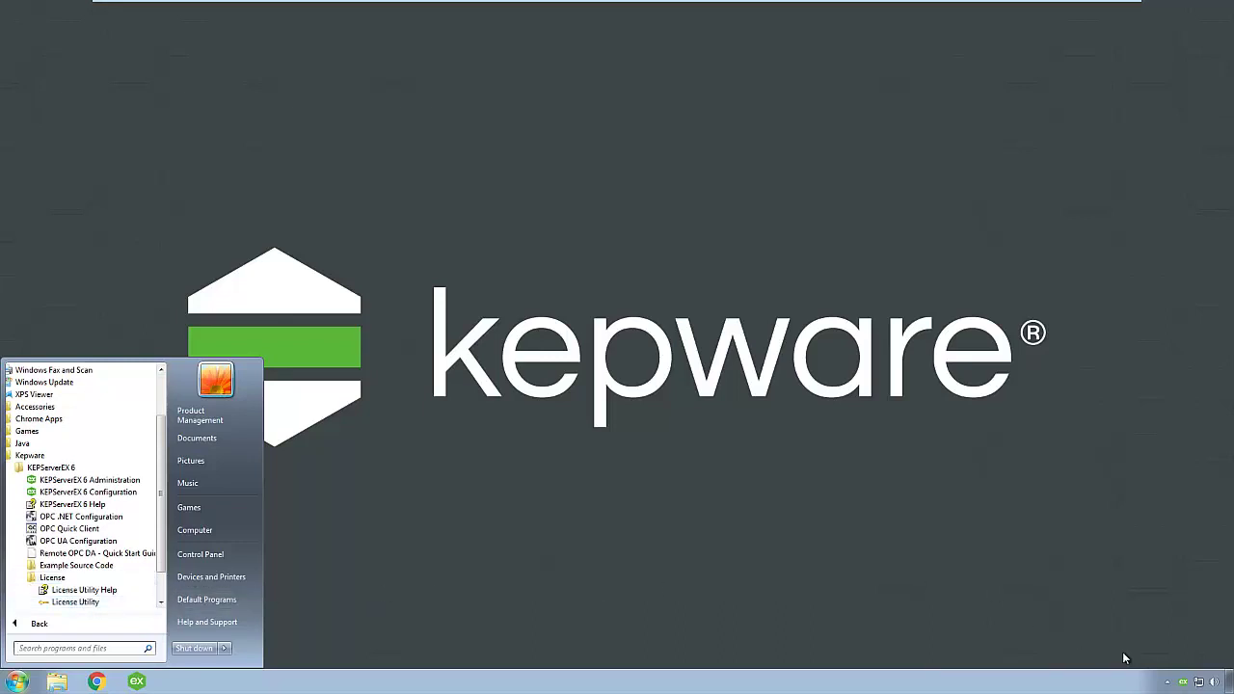
Launch the License Utility from the tray menu and begin activation with software activation IDs
{"action": "right_click", "coordinate": [1184, 681]}
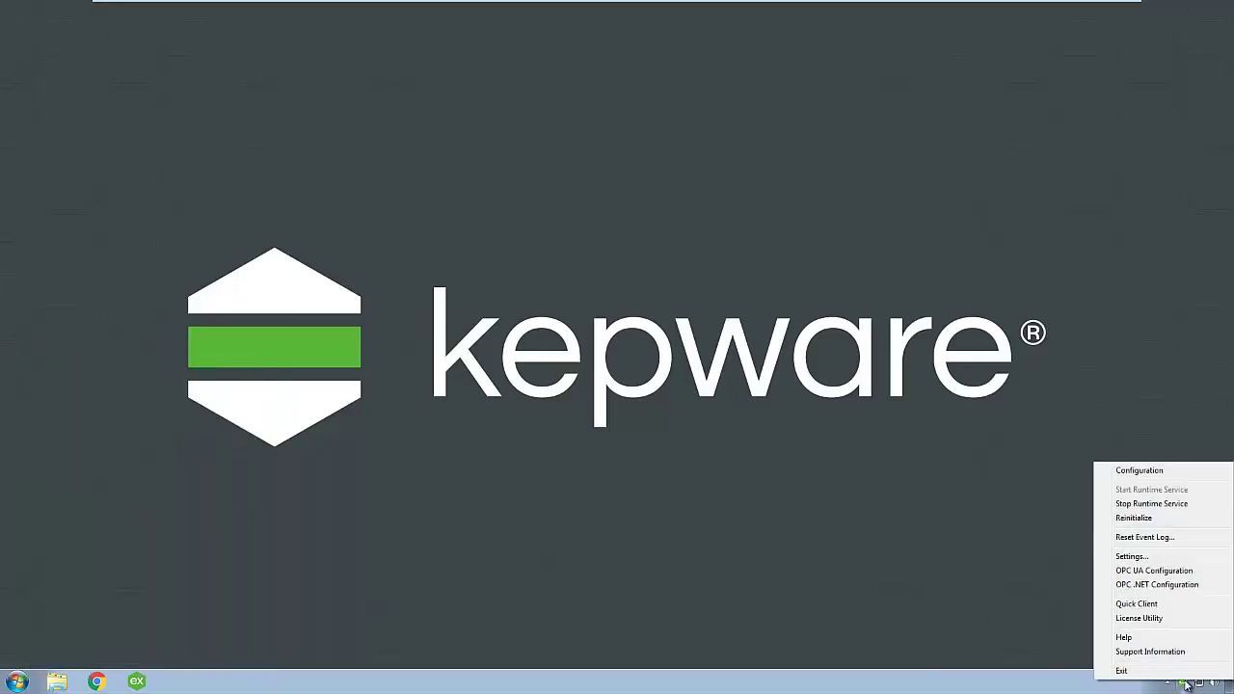
{"action": "left_click", "coordinate": [1160, 620]}
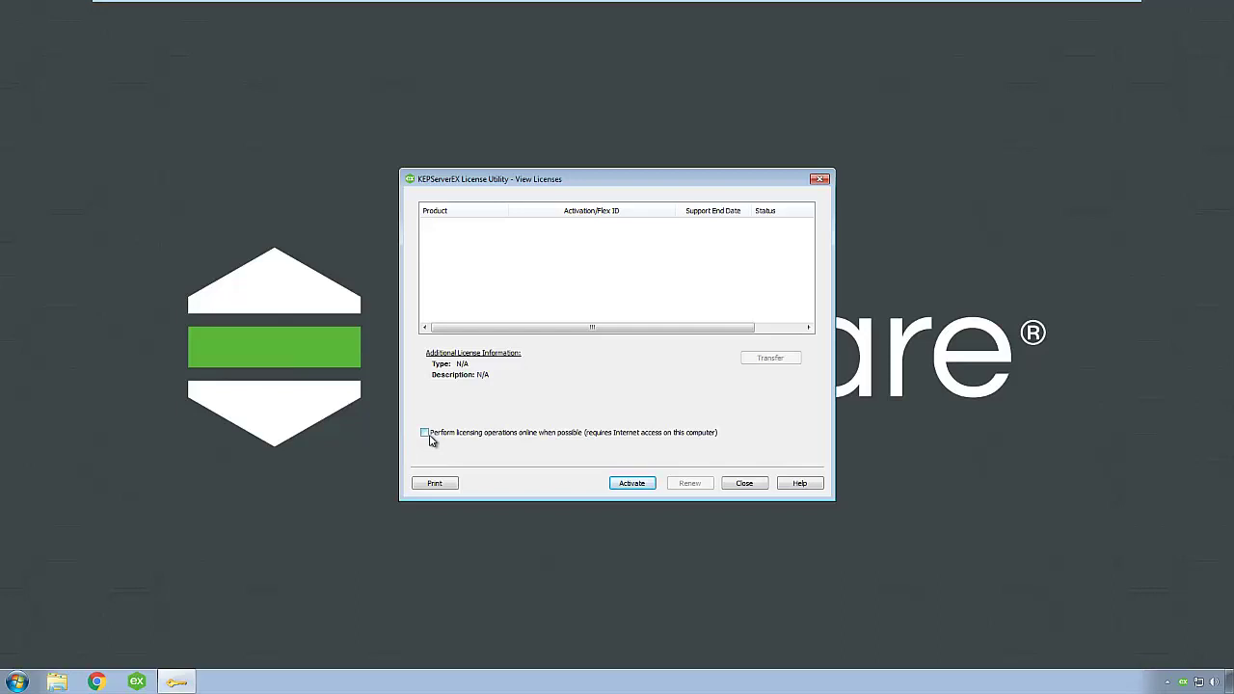
{"action": "left_click", "coordinate": [630, 485]}
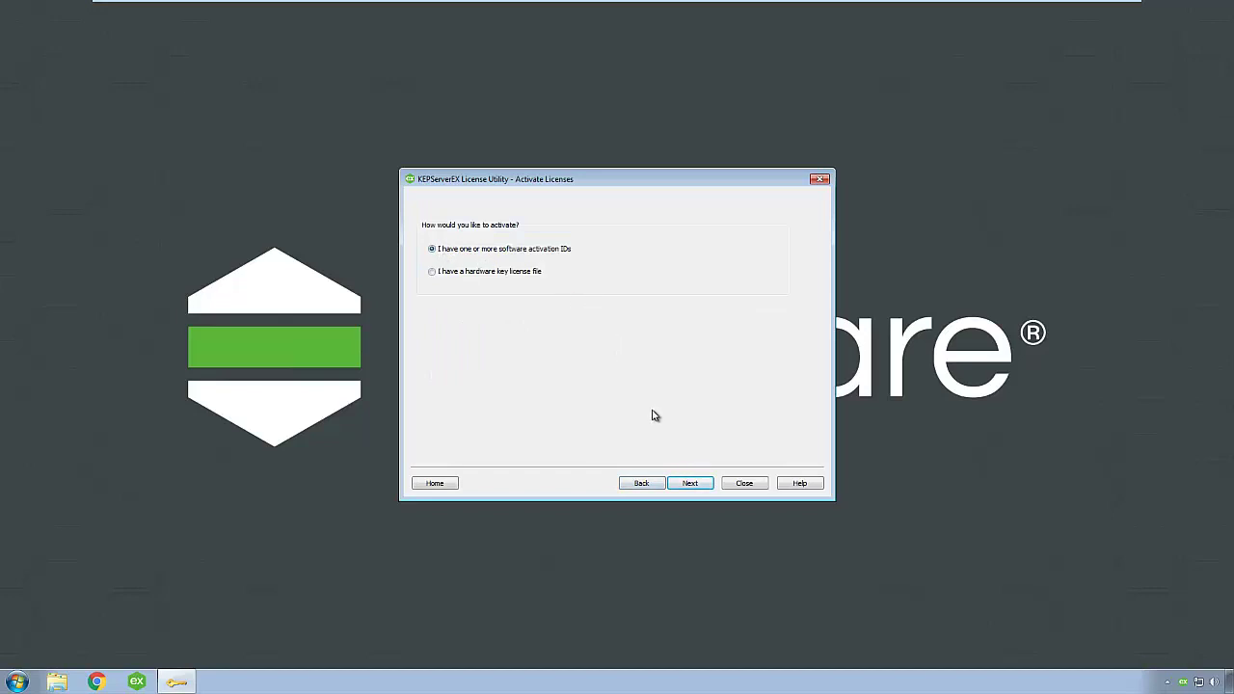
{"action": "left_click", "coordinate": [690, 484]}
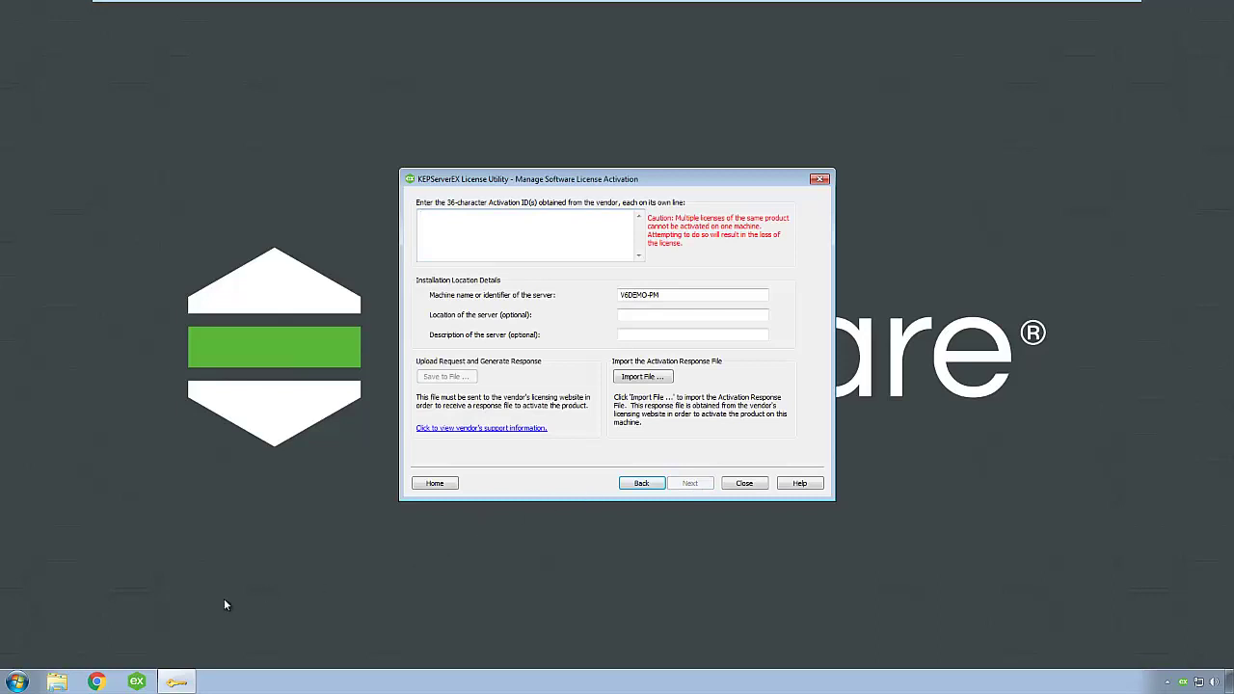
Open the Email file from the MemStick (E:) drive
{"action": "left_click", "coordinate": [57, 681]}
{"action": "left_click", "coordinate": [386, 413]}
{"action": "double_click", "coordinate": [482, 256]}
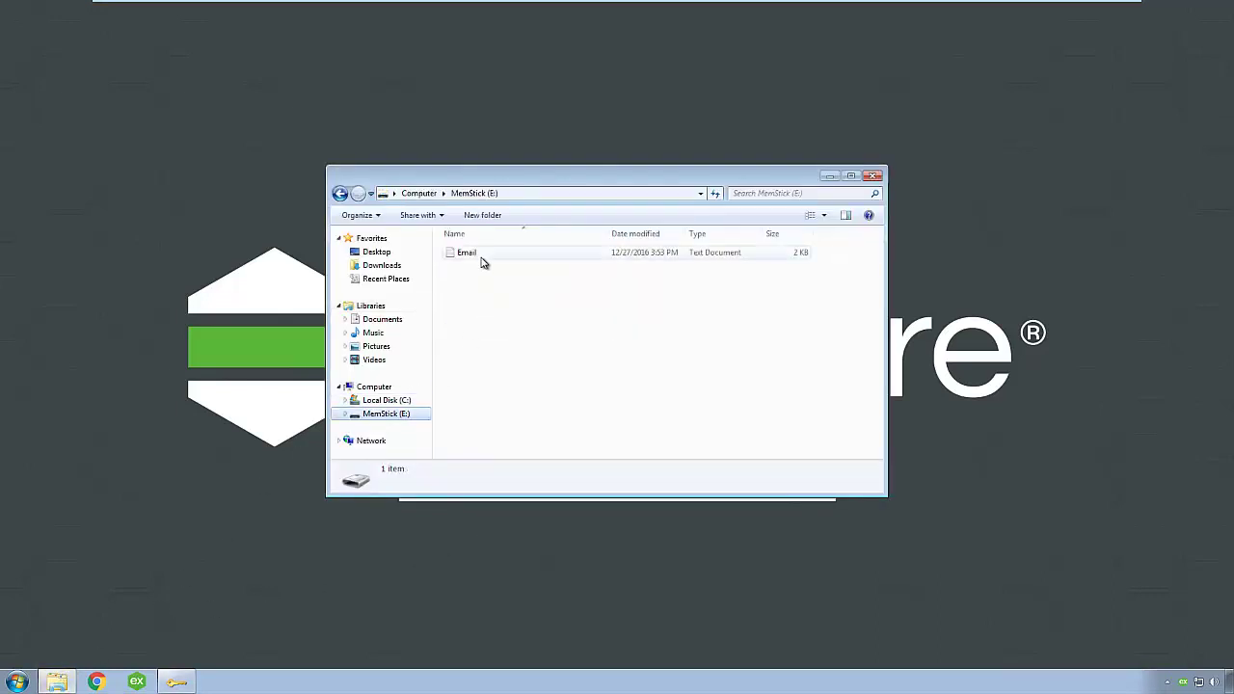
{"action": "left_click", "coordinate": [871, 176]}
Paste the Manufacturing Suite and IoT Gateway license numbers as two activation IDs
{"action": "left_click_drag", "start_coordinate": [318, 194], "coordinate": [508, 196]}
{"action": "key", "text": "ctrl+c"}
{"action": "left_click", "coordinate": [622, 254]}
{"action": "key", "text": "ctrl+v"}
{"action": "key", "text": "Return"}
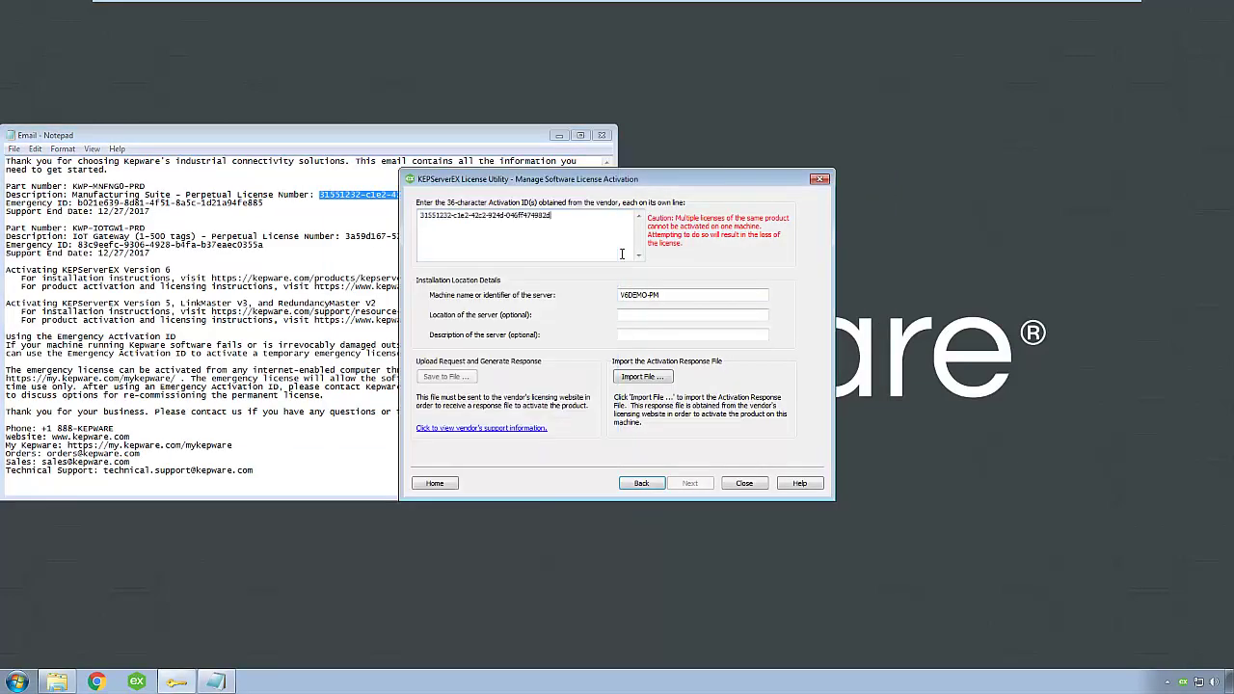
{"action": "left_click_drag", "start_coordinate": [345, 236], "coordinate": [534, 237]}
{"action": "left_click", "coordinate": [624, 245]}
{"action": "key", "text": "ctrl+v"}
Set server name V6DEMO-PM2, location Demo and description Office
{"action": "left_click", "coordinate": [667, 297]}
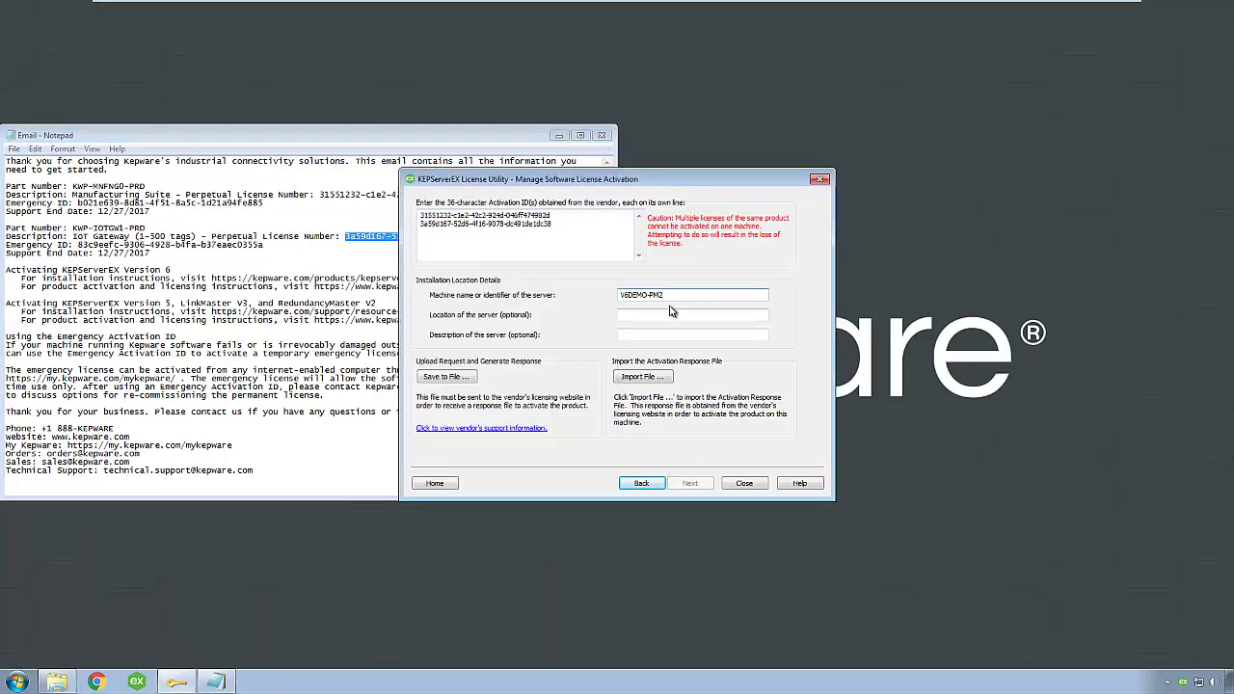
{"action": "left_click", "coordinate": [667, 312]}
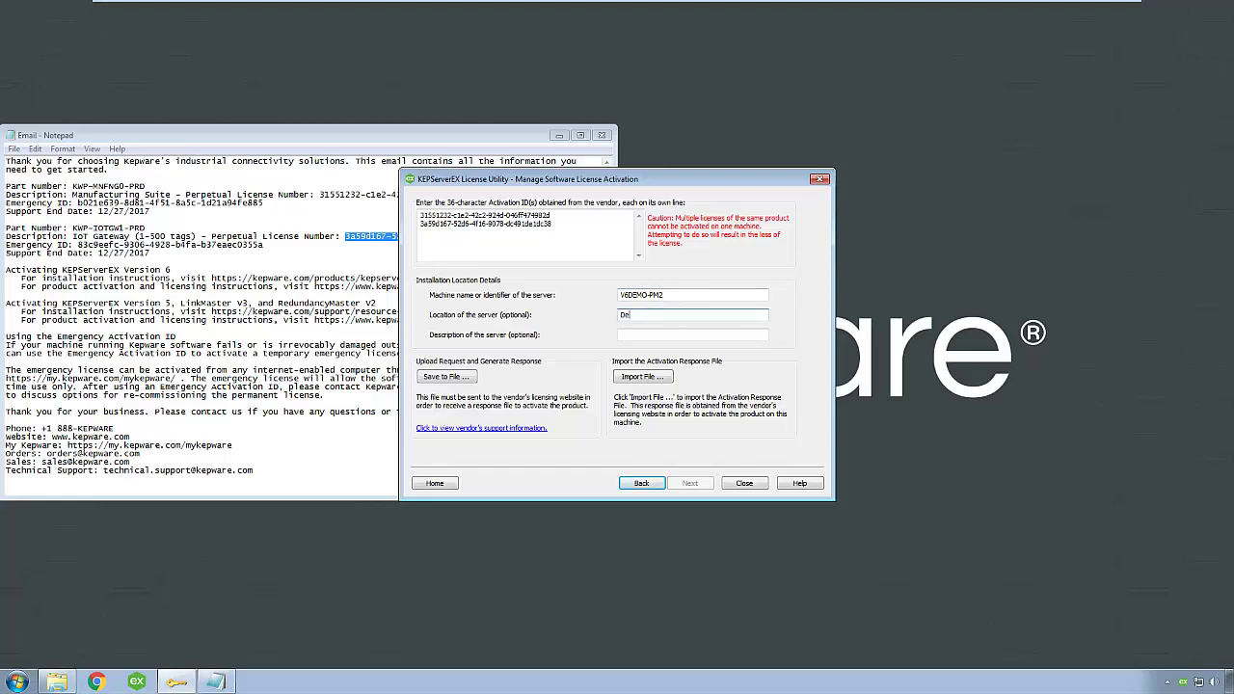
{"action": "left_click", "coordinate": [692, 335]}
Save the activation request file to the MemStick (E:) drive
{"action": "left_click", "coordinate": [454, 377]}
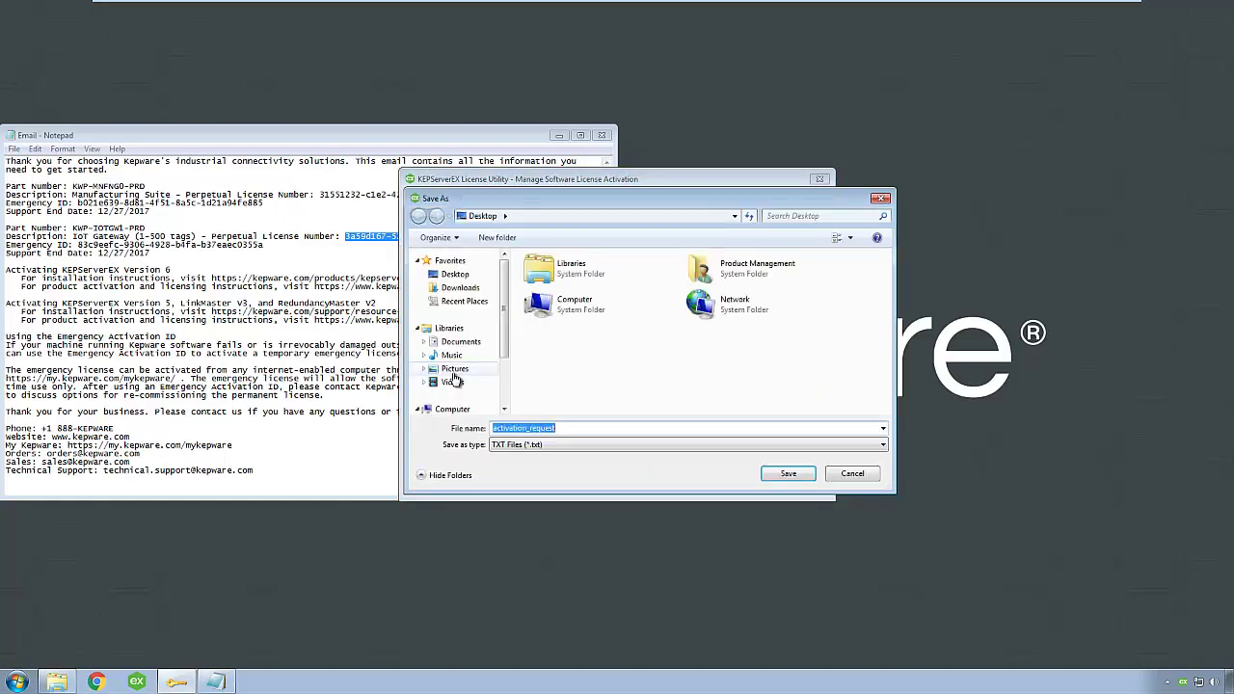
{"action": "scroll", "coordinate": [504, 375], "scroll_direction": "down", "scroll_amount": 1}
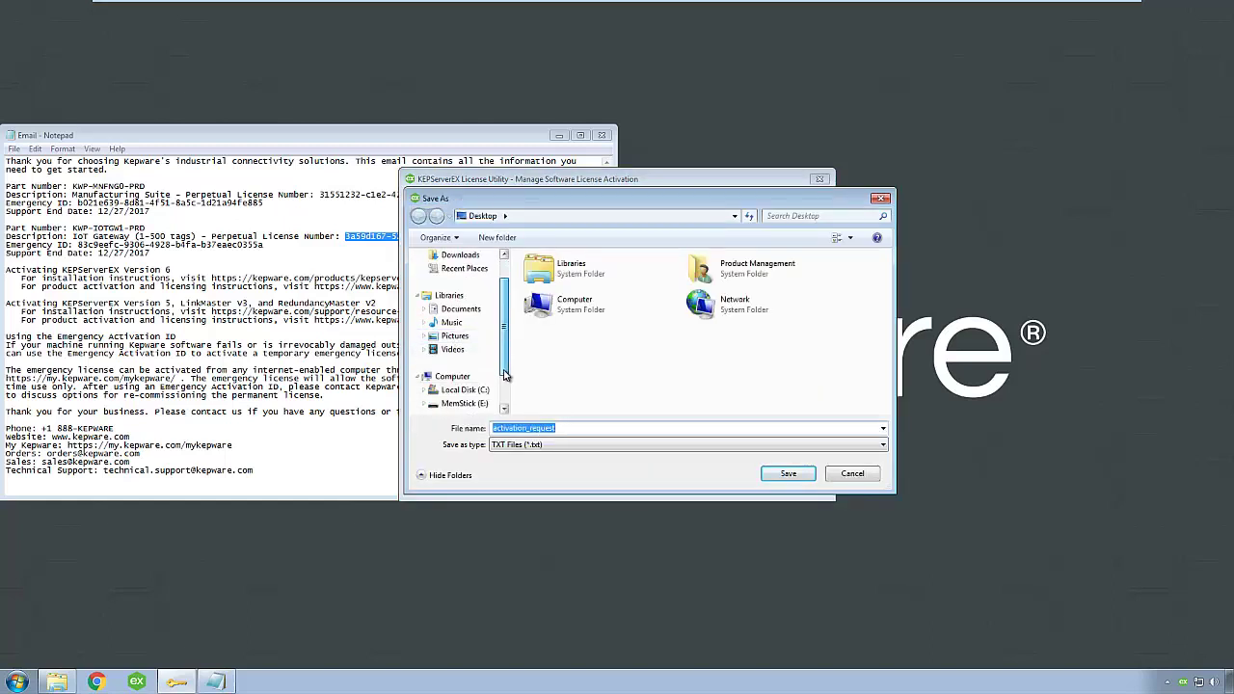
{"action": "left_click", "coordinate": [467, 403]}
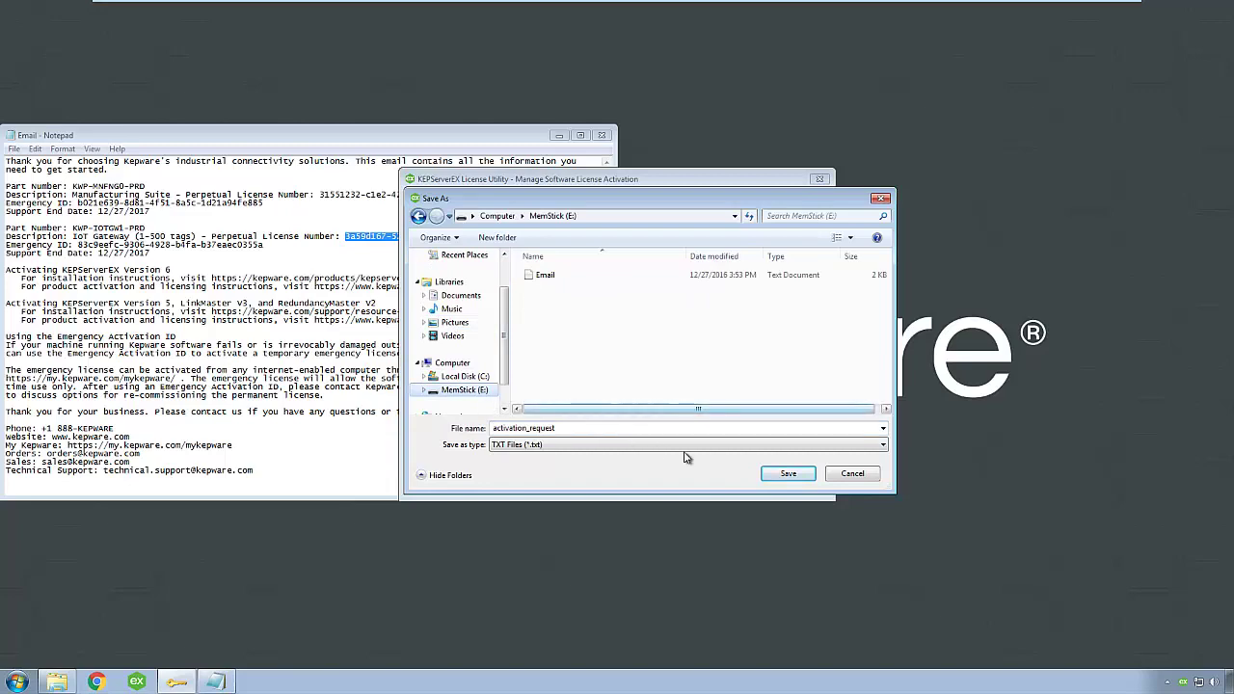
{"action": "left_click", "coordinate": [781, 478]}
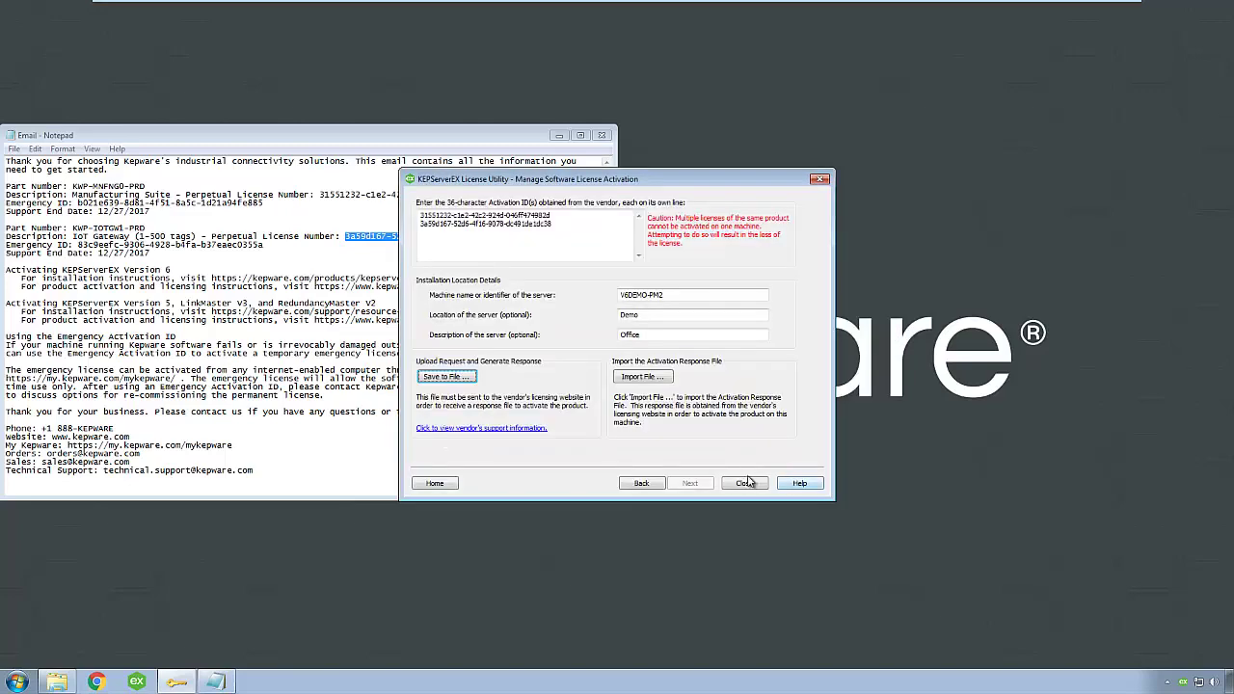
{"action": "left_click", "coordinate": [748, 482]}
Open kepware.com and log in to My Kepware with the account e-mail and password
{"action": "left_click", "coordinate": [97, 682]}
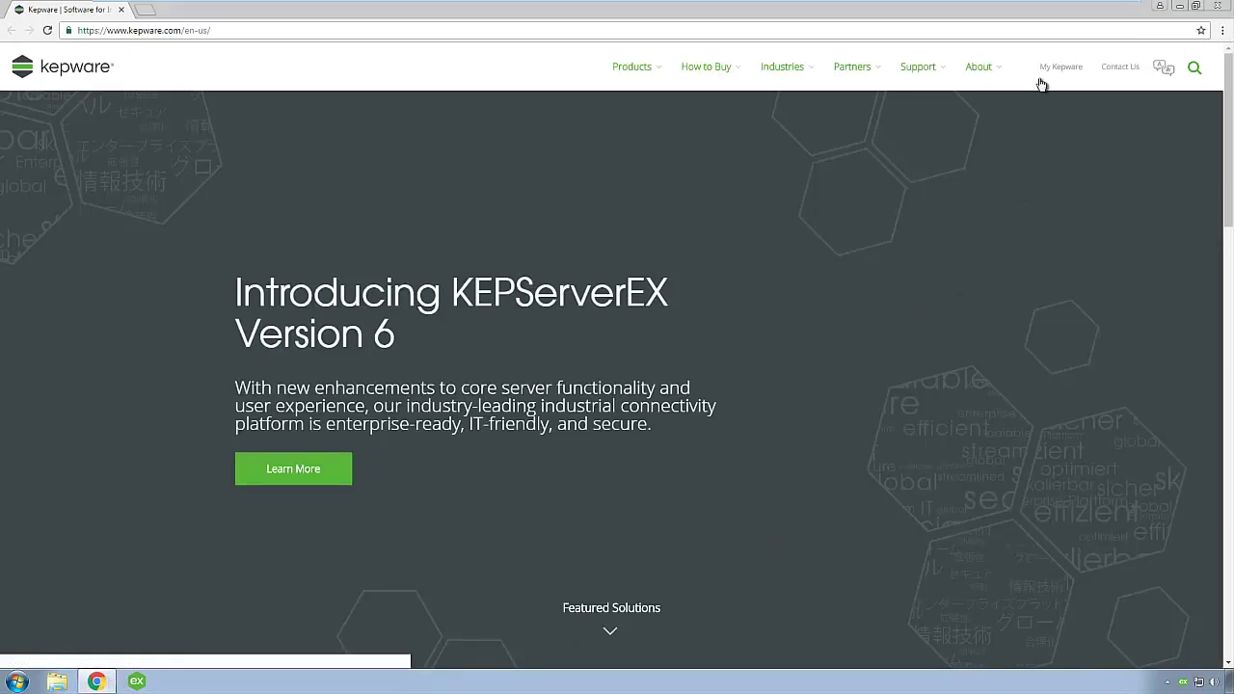
{"action": "left_click", "coordinate": [1058, 70]}
{"action": "left_click", "coordinate": [543, 187]}
{"action": "key", "text": "Tab"}
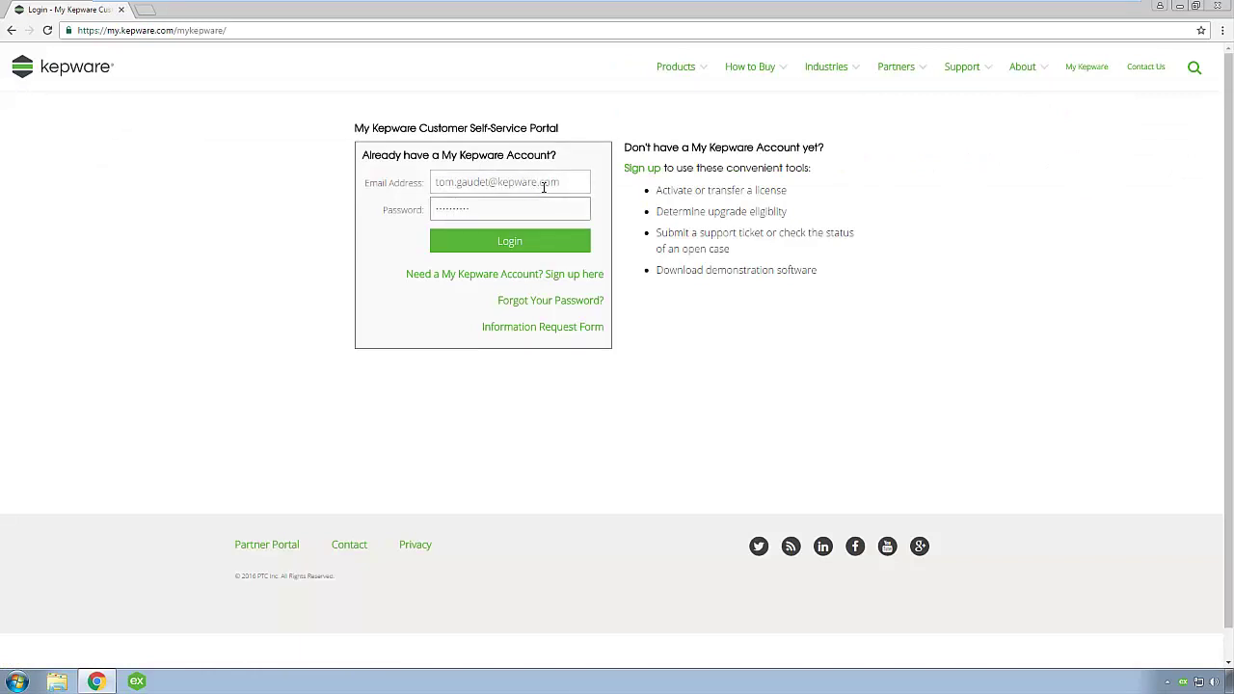
{"action": "left_click", "coordinate": [539, 242]}
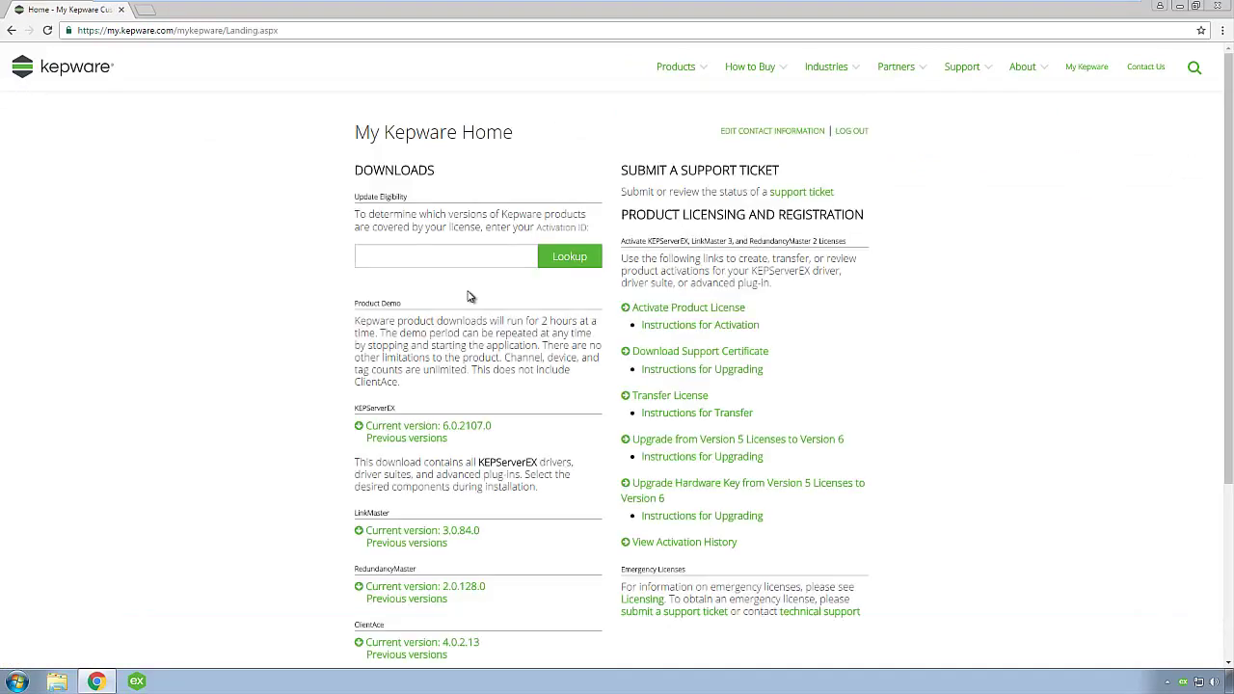
Attach activation_request.txt from MemStick (E:) on Activate Product License and upload it
{"action": "left_click", "coordinate": [651, 309]}
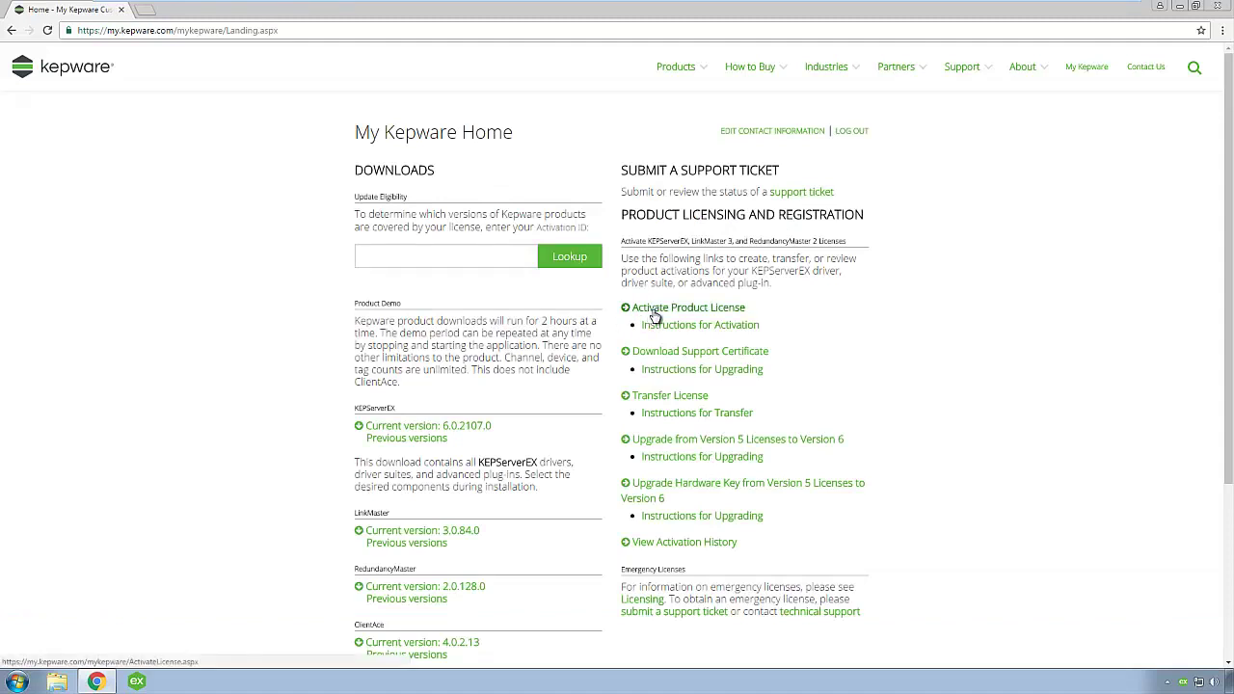
{"action": "left_click", "coordinate": [412, 257]}
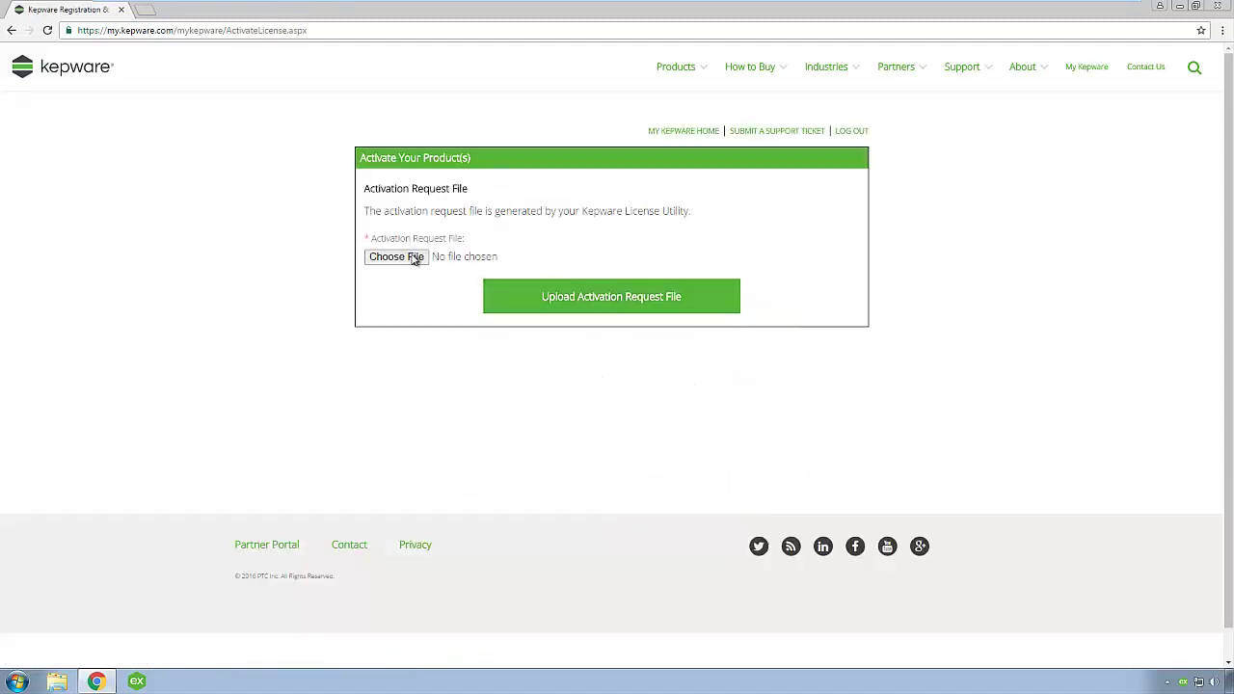
{"action": "left_click", "coordinate": [58, 250]}
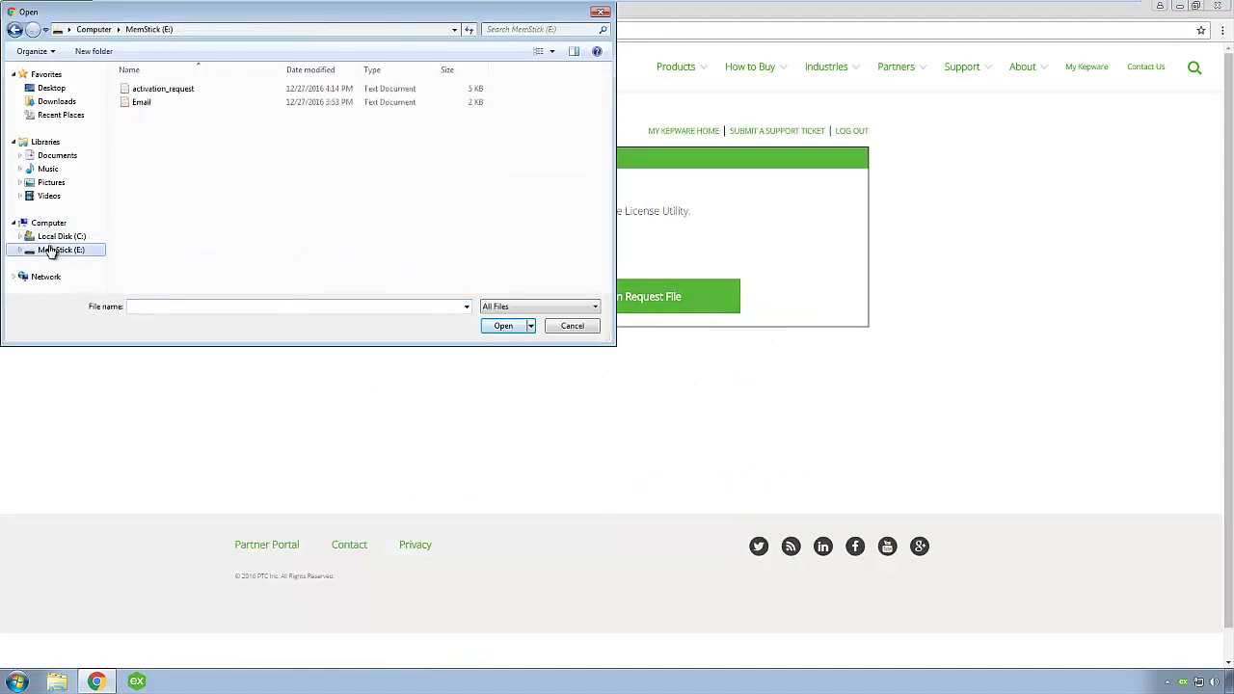
{"action": "left_click", "coordinate": [162, 88]}
{"action": "left_click", "coordinate": [513, 327]}
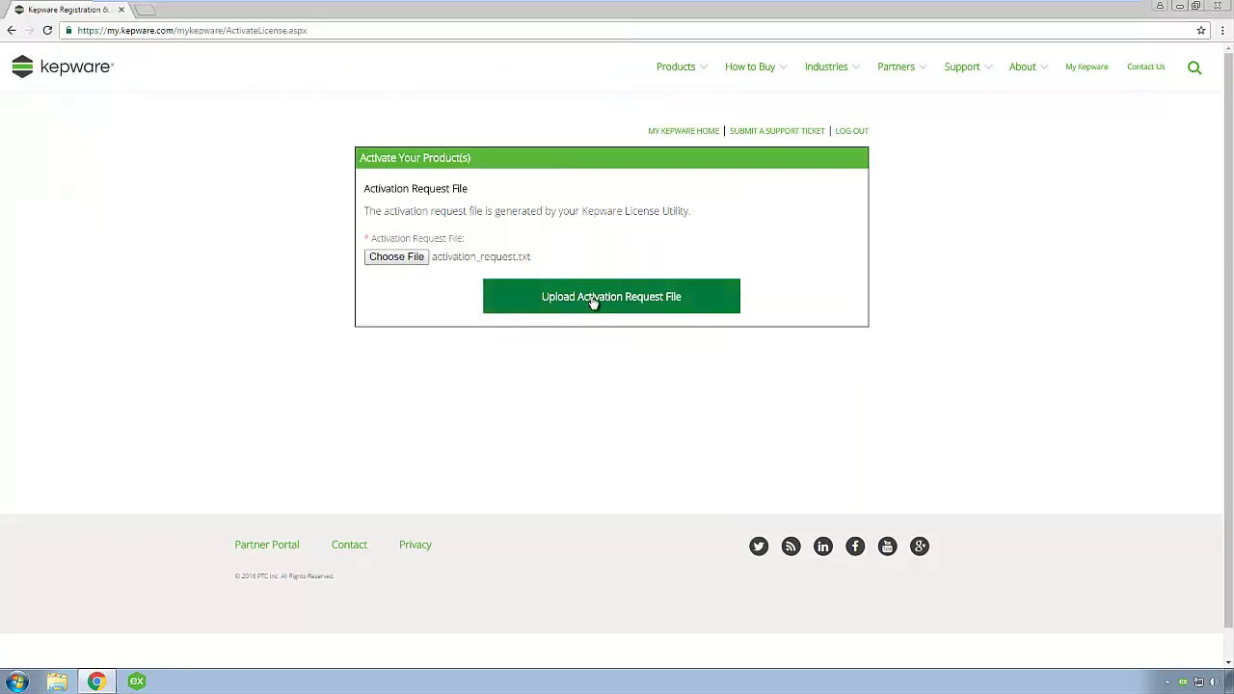
{"action": "left_click", "coordinate": [593, 299]}
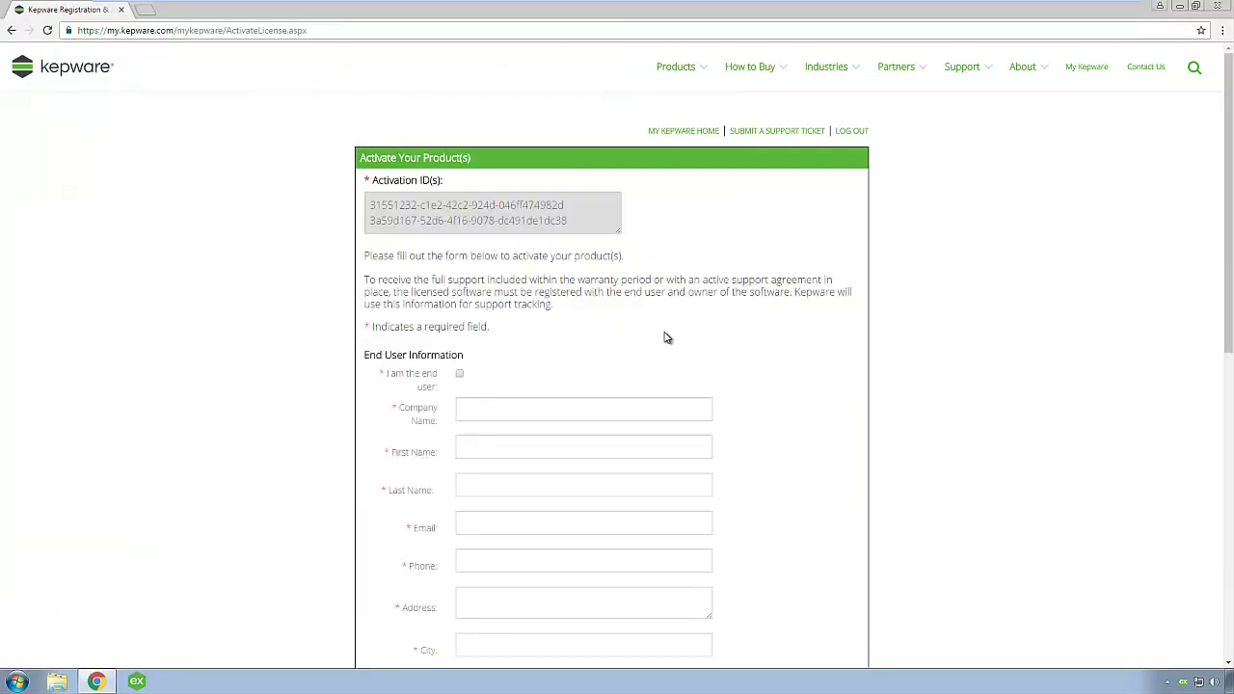
Mark yourself as end user, accept the Export Agreement, then generate and download response.txt
{"action": "left_click", "coordinate": [460, 376]}
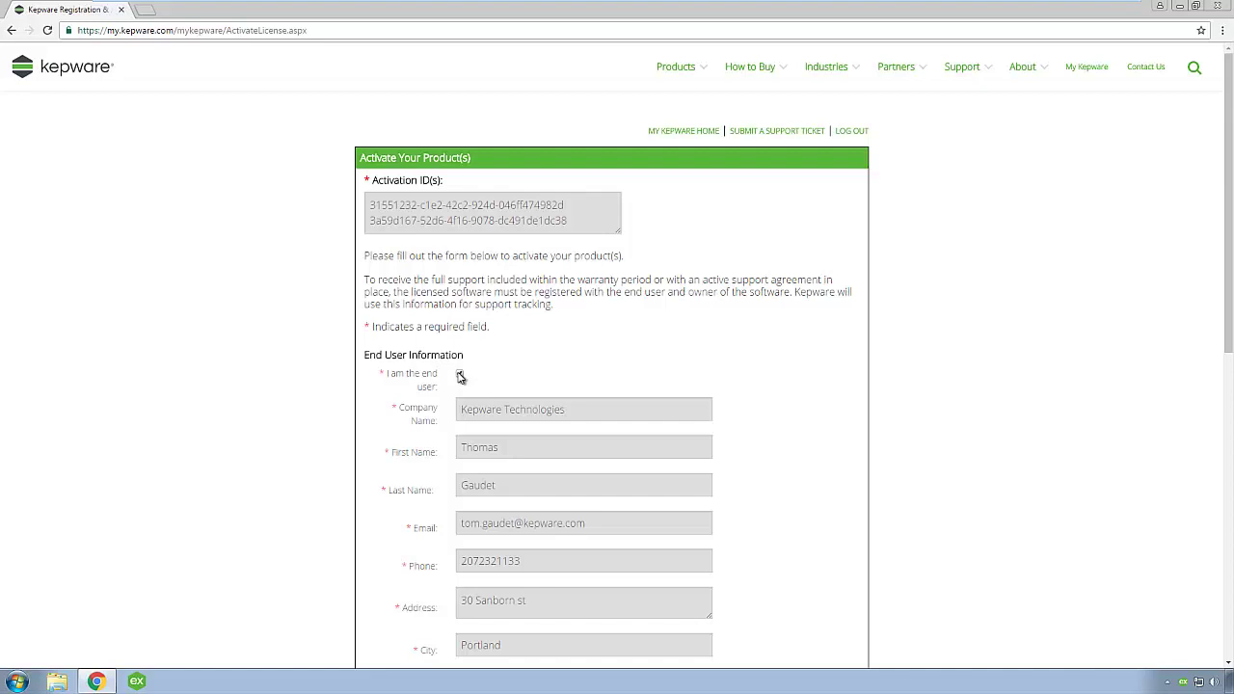
{"action": "scroll", "coordinate": [459, 376], "scroll_direction": "down", "scroll_amount": 5}
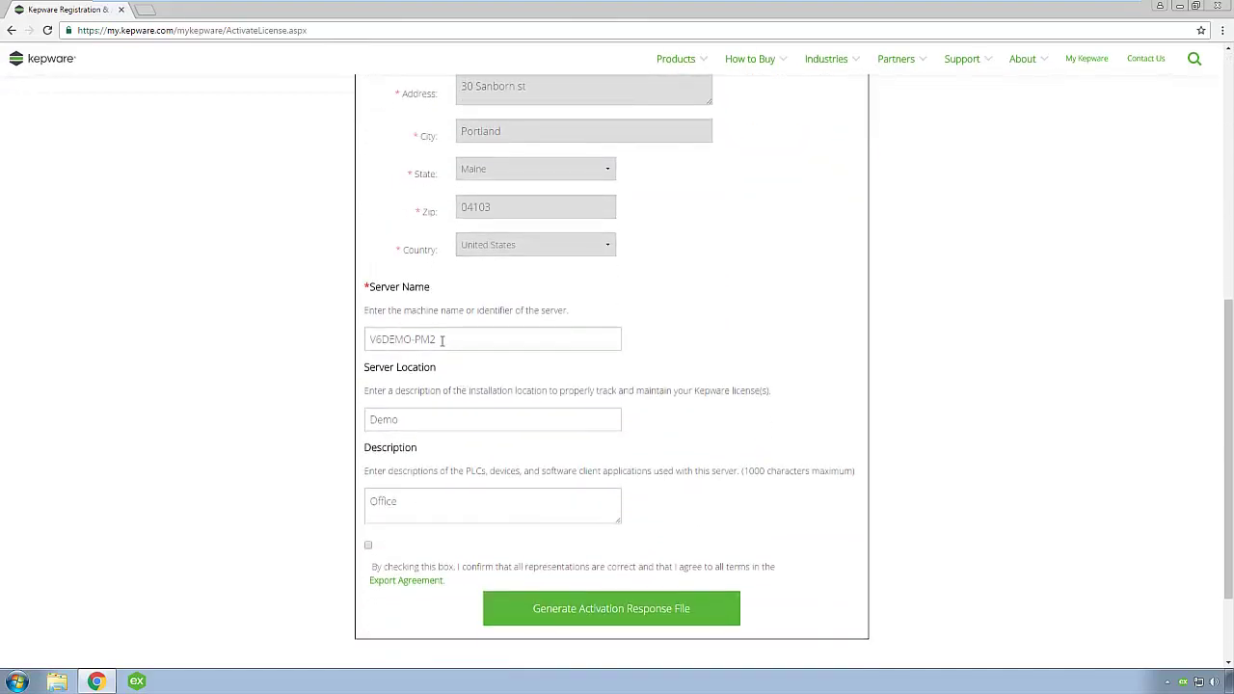
{"action": "left_click", "coordinate": [368, 546]}
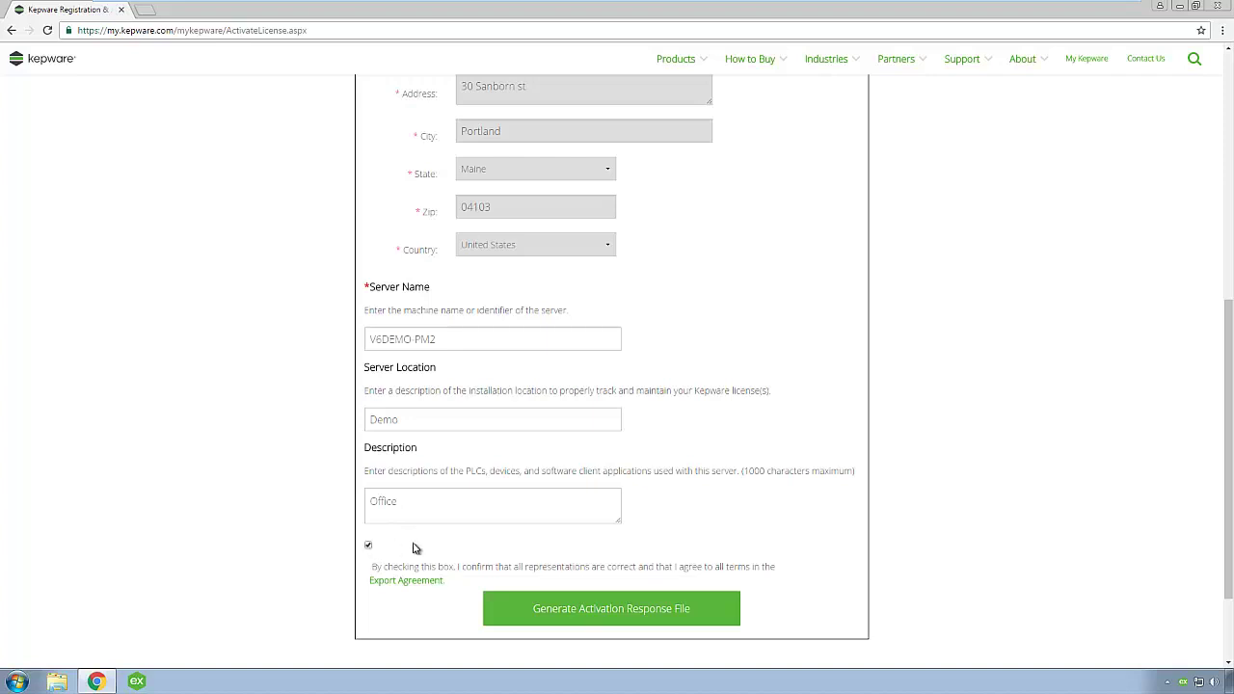
{"action": "left_click", "coordinate": [576, 613]}
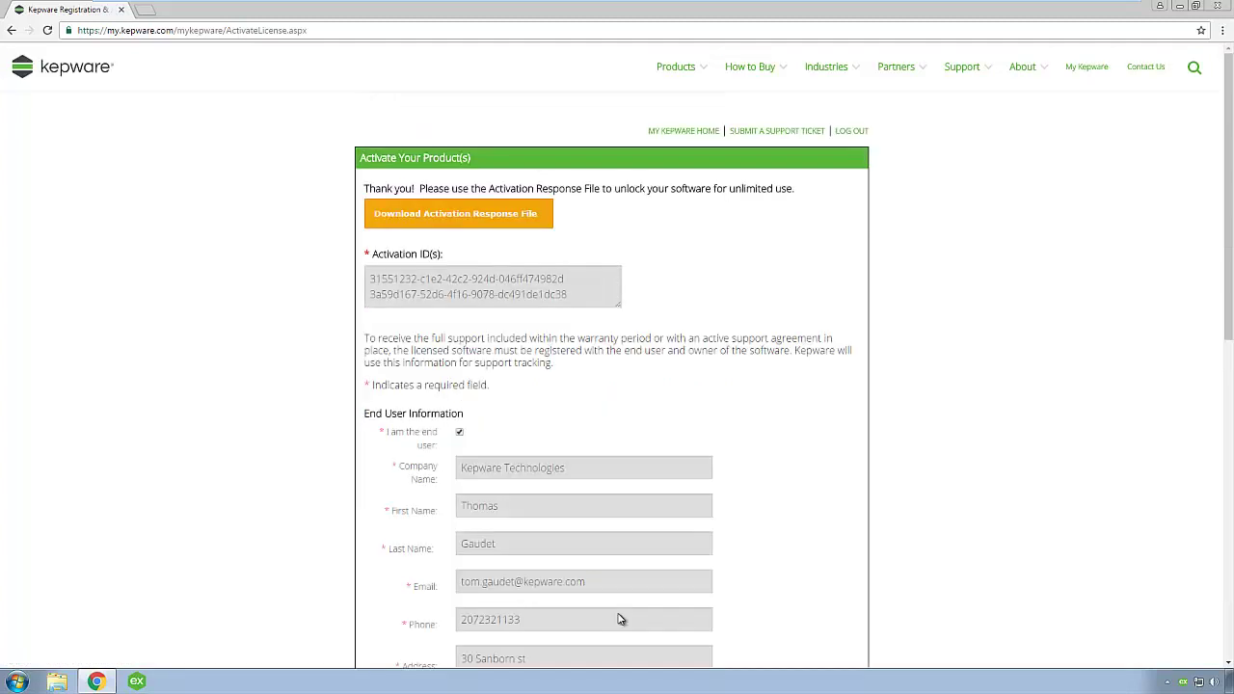
{"action": "left_click", "coordinate": [460, 221]}
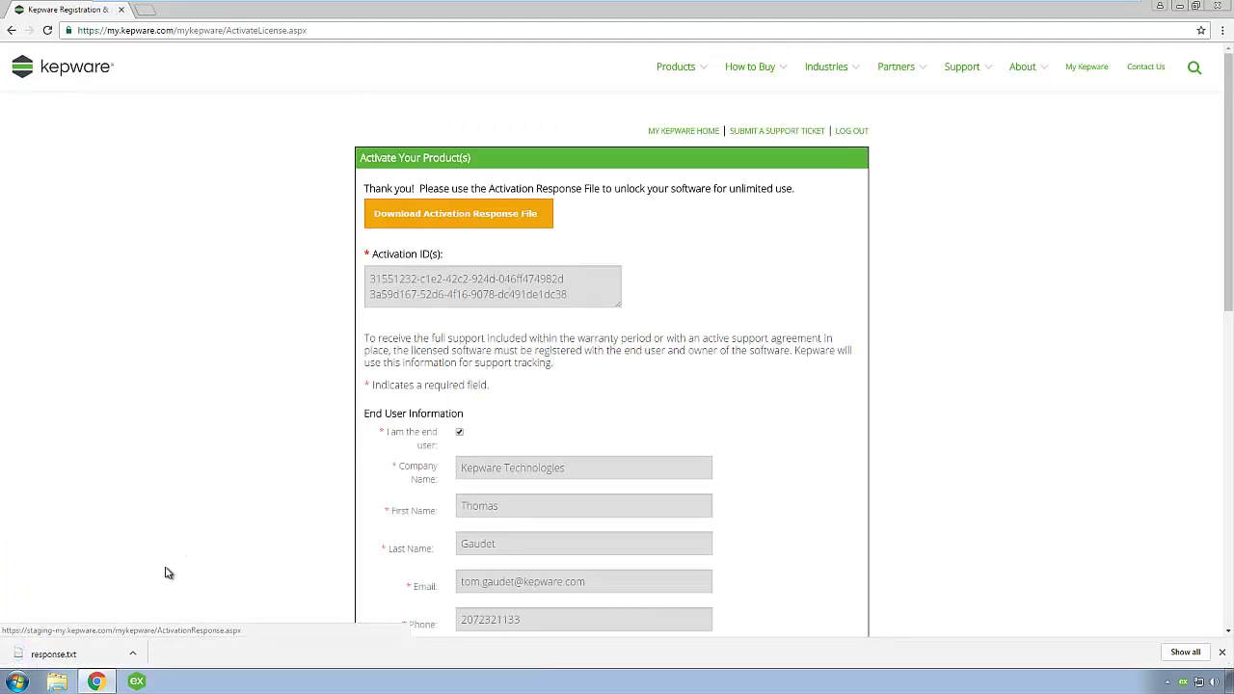
Copy response.txt from the Downloads folder onto the MemStick (E:) drive
{"action": "left_click", "coordinate": [58, 684]}
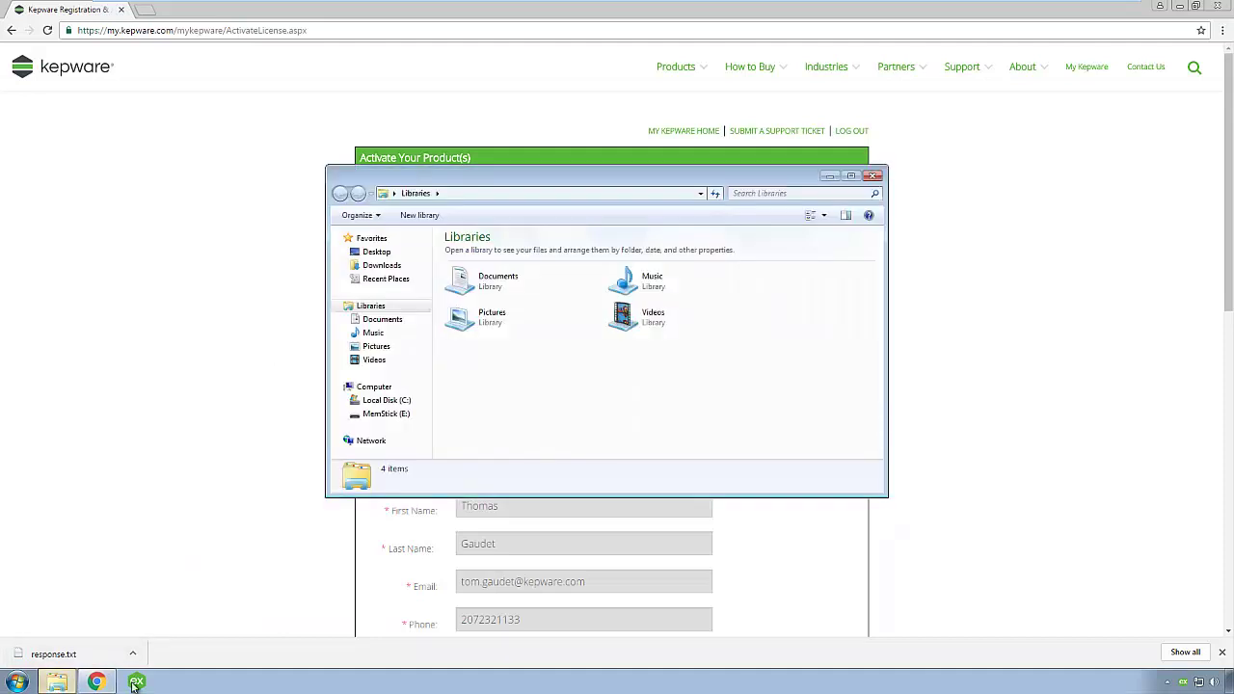
{"action": "left_click", "coordinate": [386, 267]}
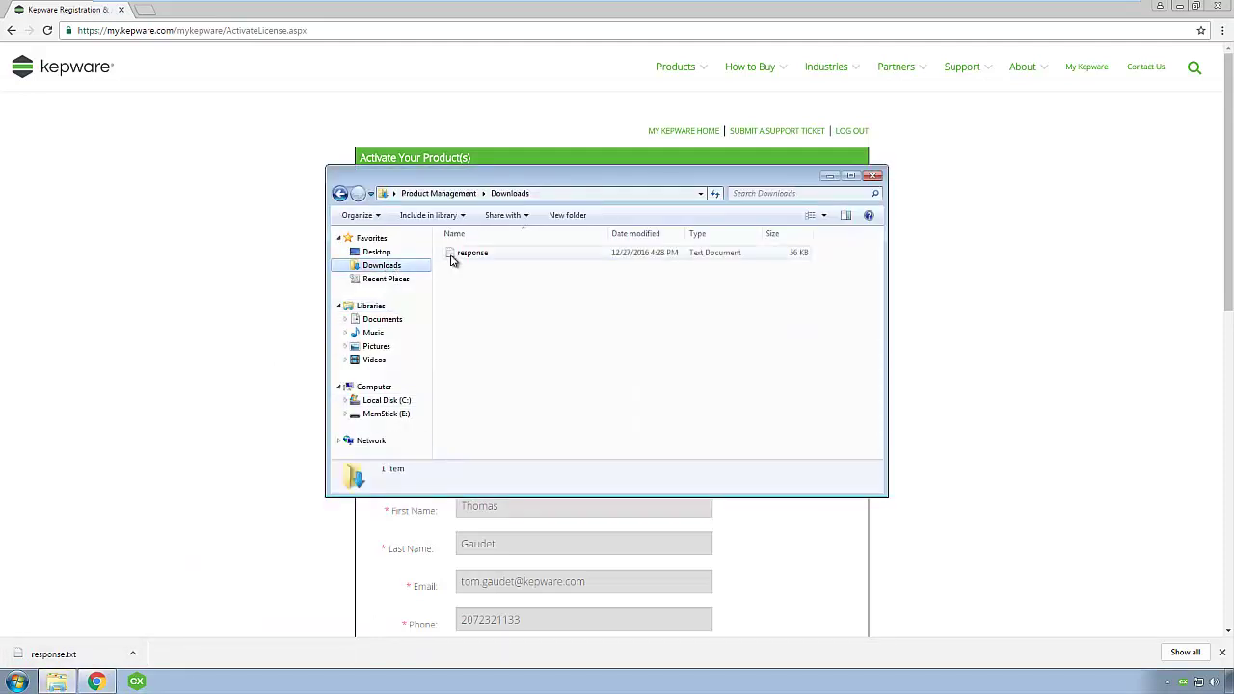
{"action": "left_click_drag", "start_coordinate": [463, 256], "coordinate": [393, 413]}
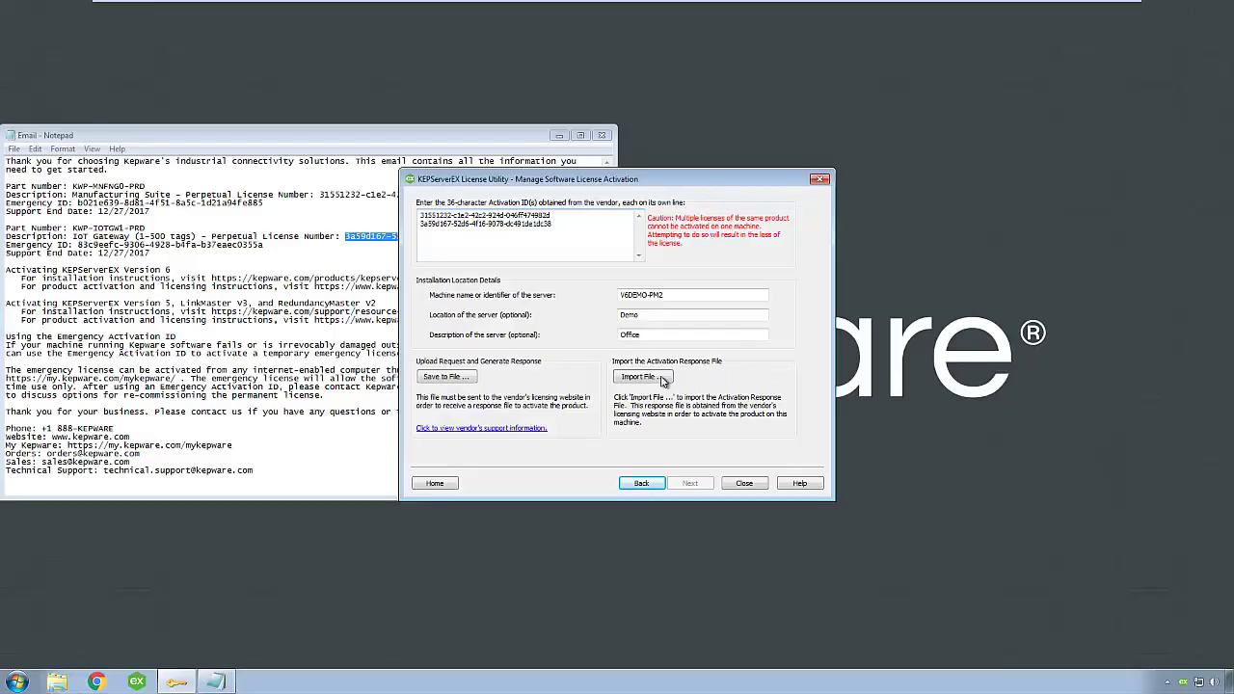
Import response.txt from MemStick (E:) into the License Utility
{"action": "left_click", "coordinate": [661, 378]}
{"action": "left_click", "coordinate": [467, 436]}
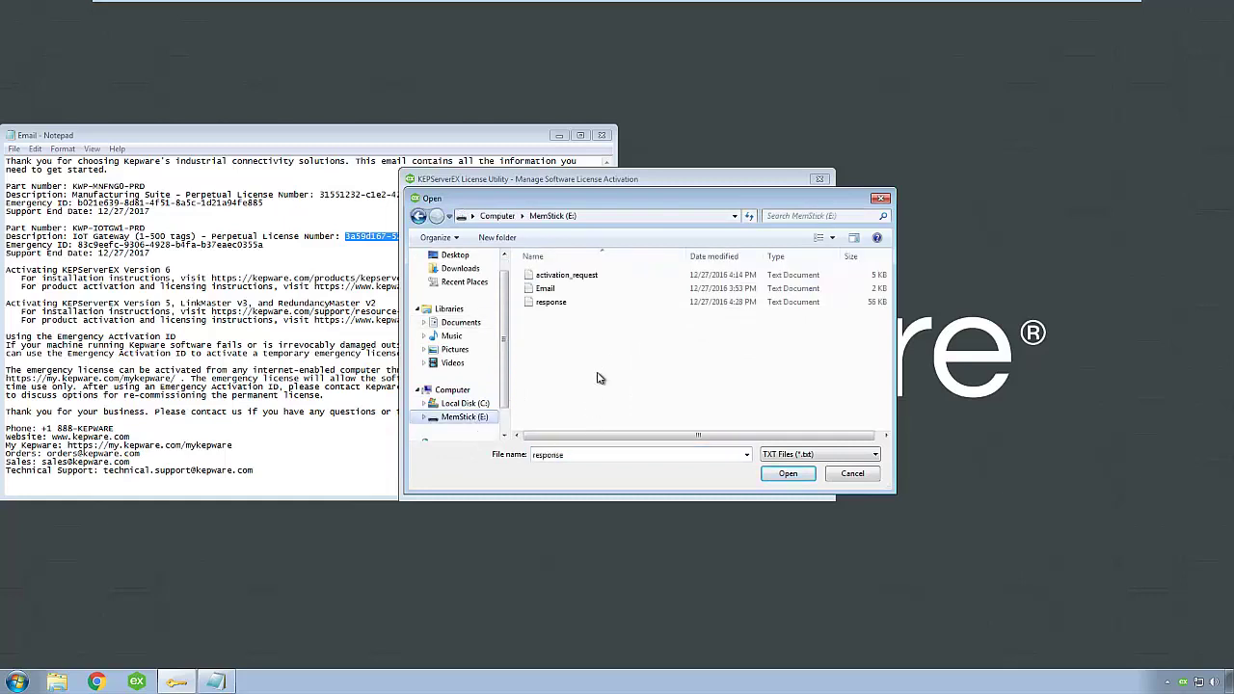
{"action": "left_click", "coordinate": [567, 303]}
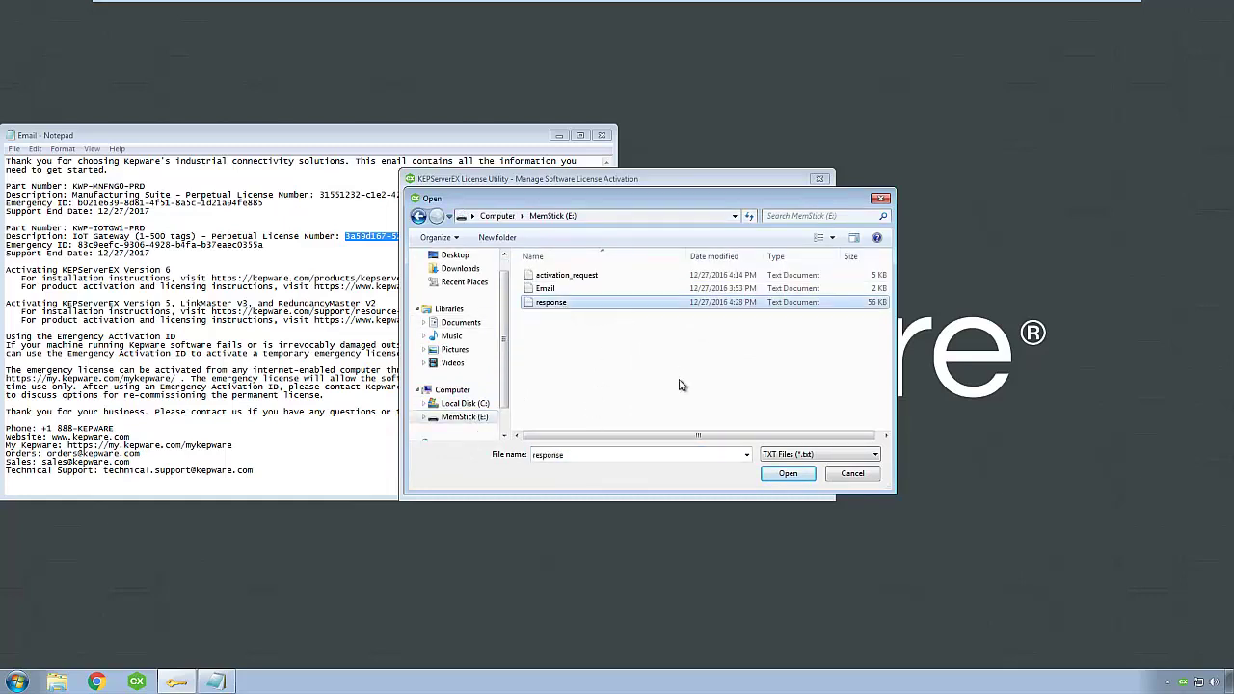
{"action": "left_click", "coordinate": [787, 473]}
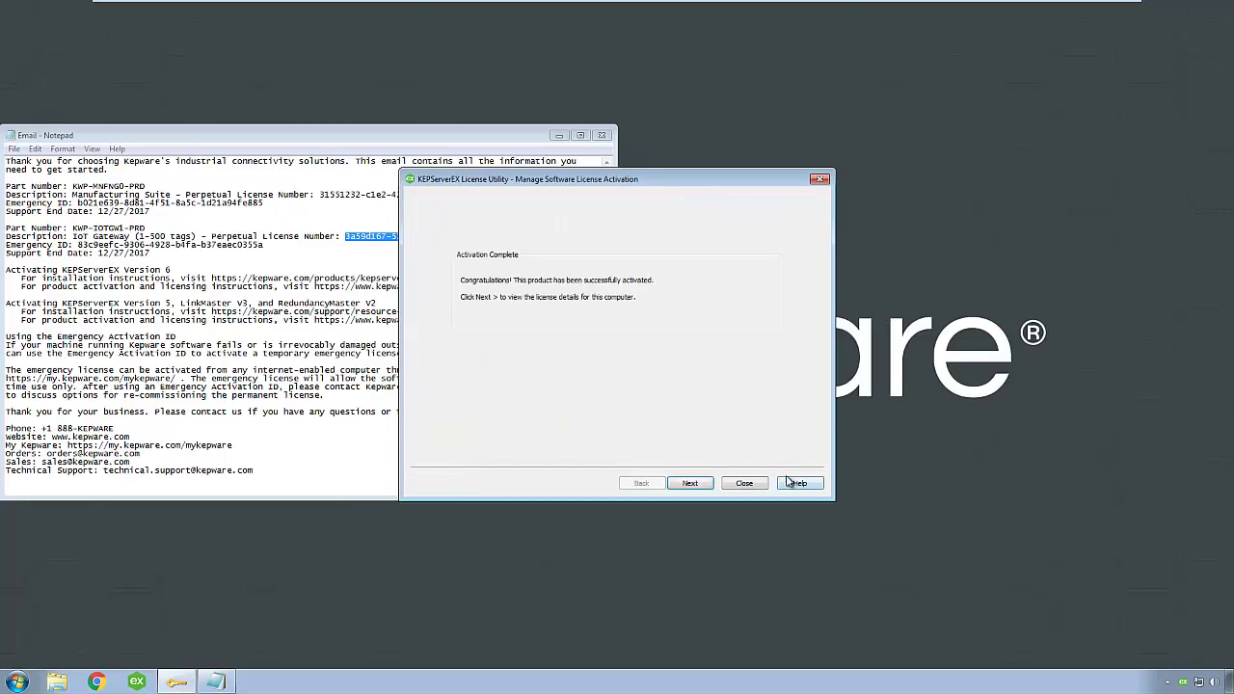
Continue to View Licenses and open Manufacturing Suite's License Information product list
{"action": "left_click", "coordinate": [685, 485]}
{"action": "double_click", "coordinate": [638, 226]}
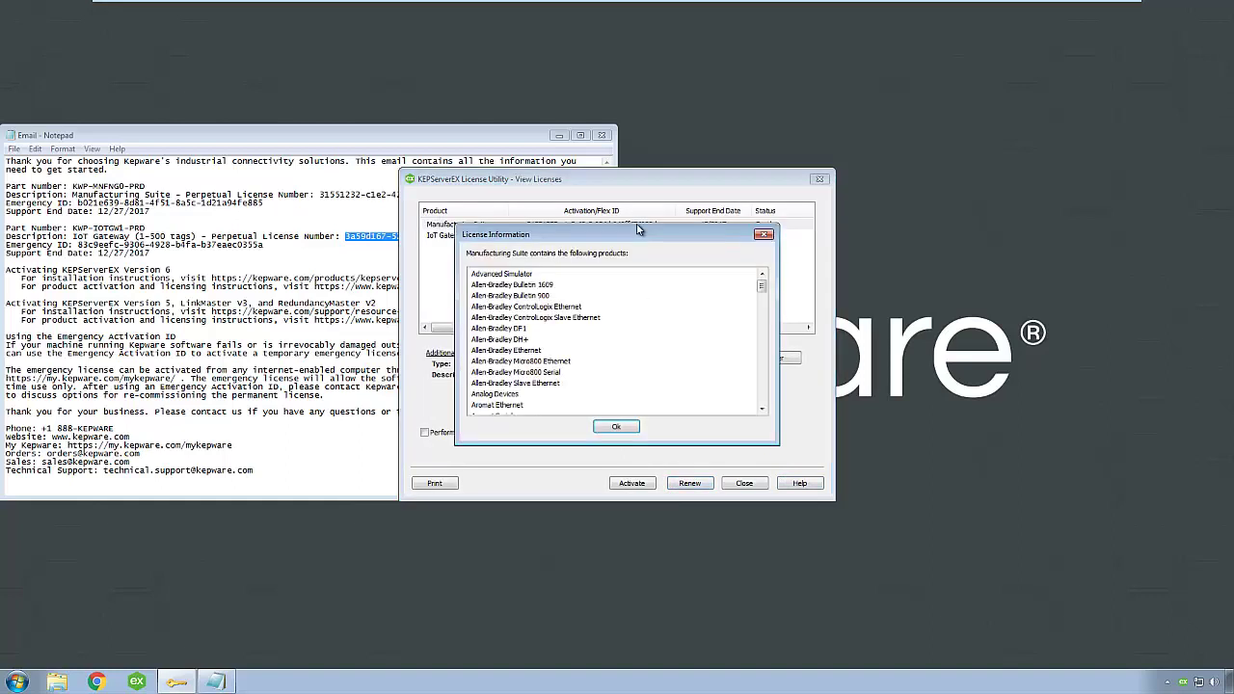
{"action": "mouse_move", "coordinate": [761, 287]}
{"action": "left_mouse_down"}
{"action": "mouse_move", "coordinate": [761, 349]}
{"action": "mouse_move", "coordinate": [761, 284]}
{"action": "left_mouse_up"}
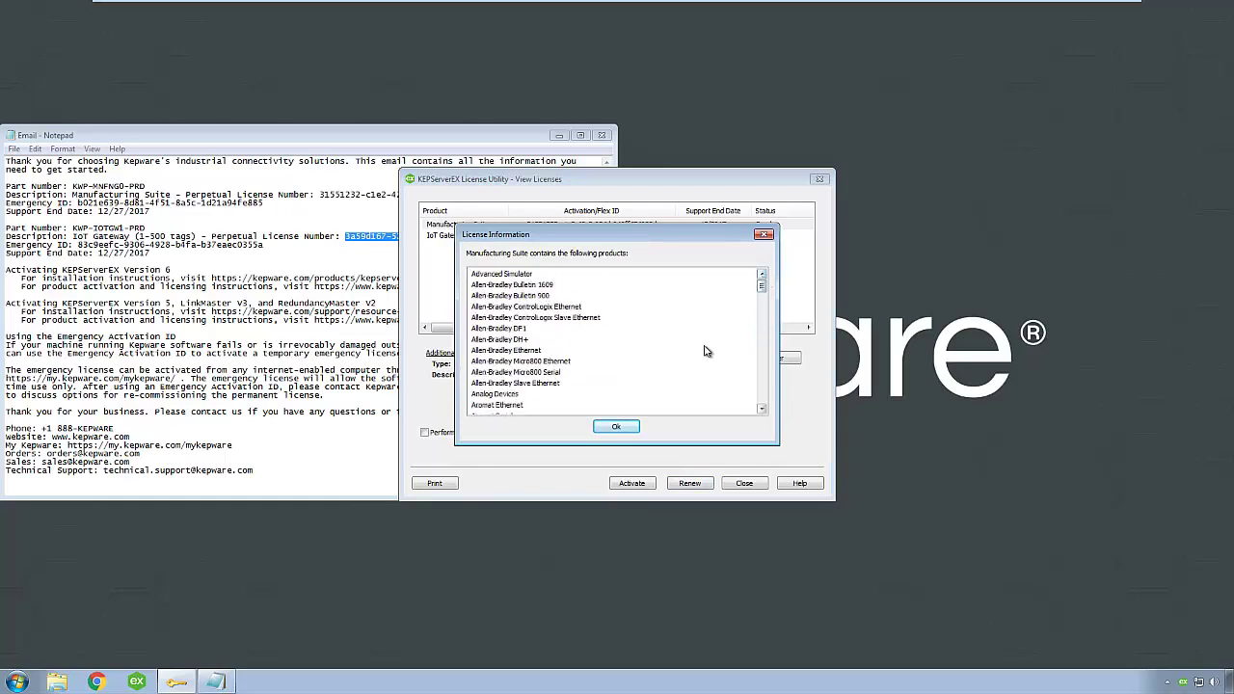